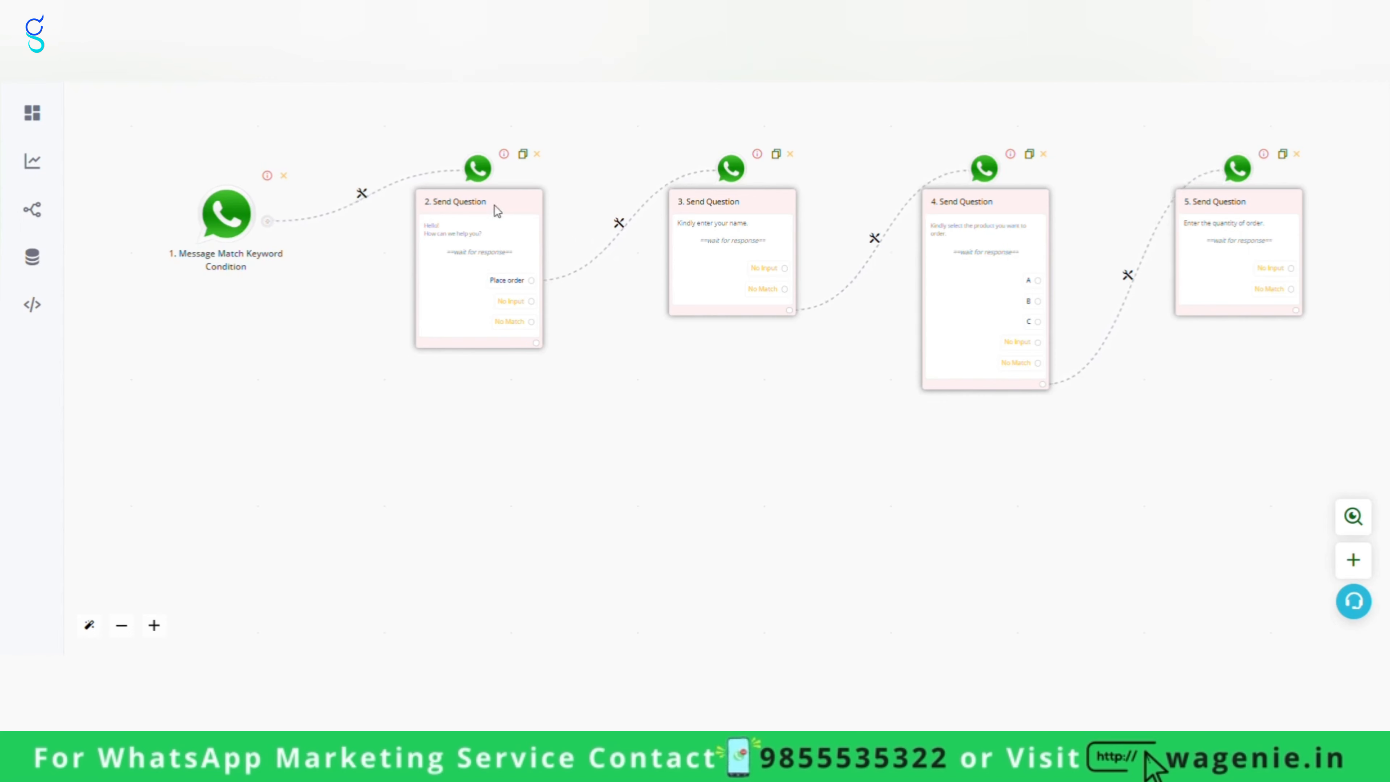
Step: Review the message text, answer choices and saved response fields of the four Send Question nodes, from the greeting to the order quantity
left_click(487, 242)
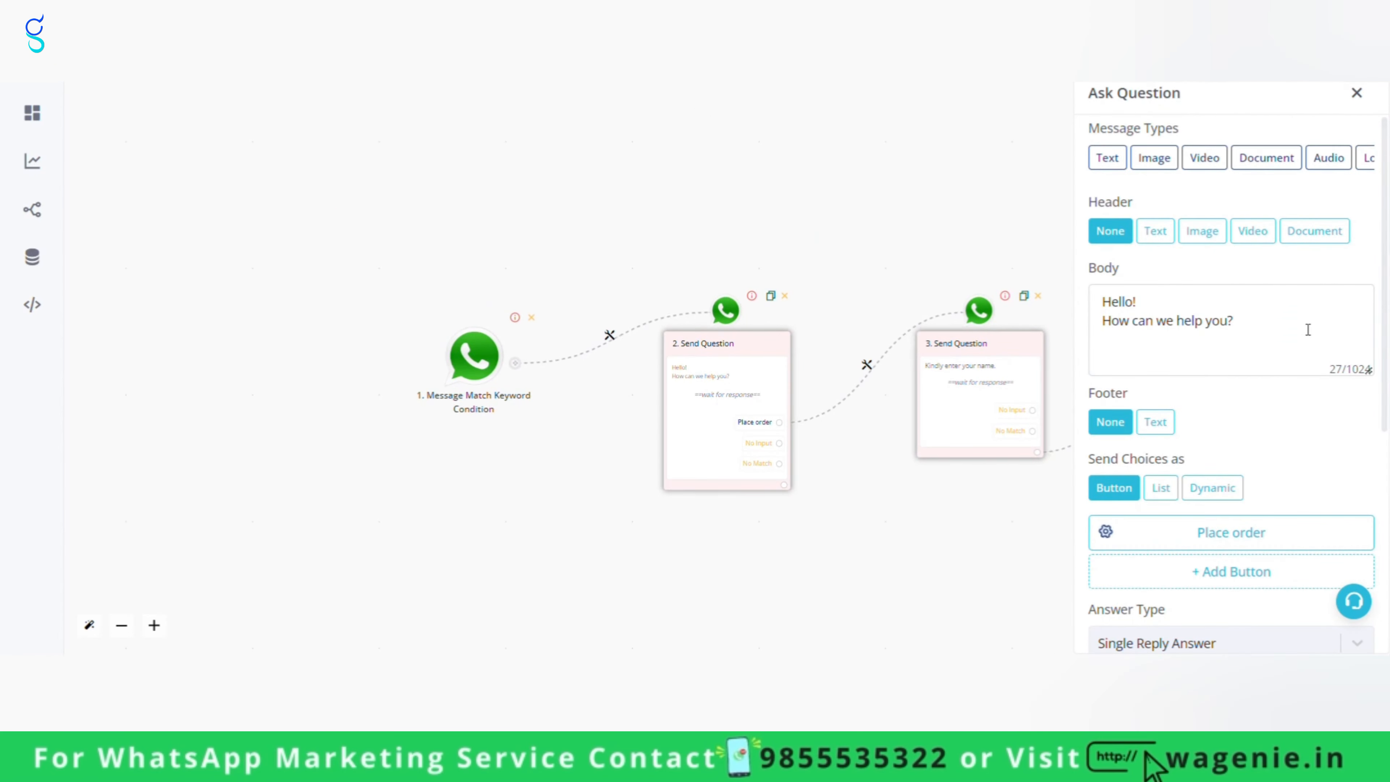
scroll(1318, 406, "down", 4)
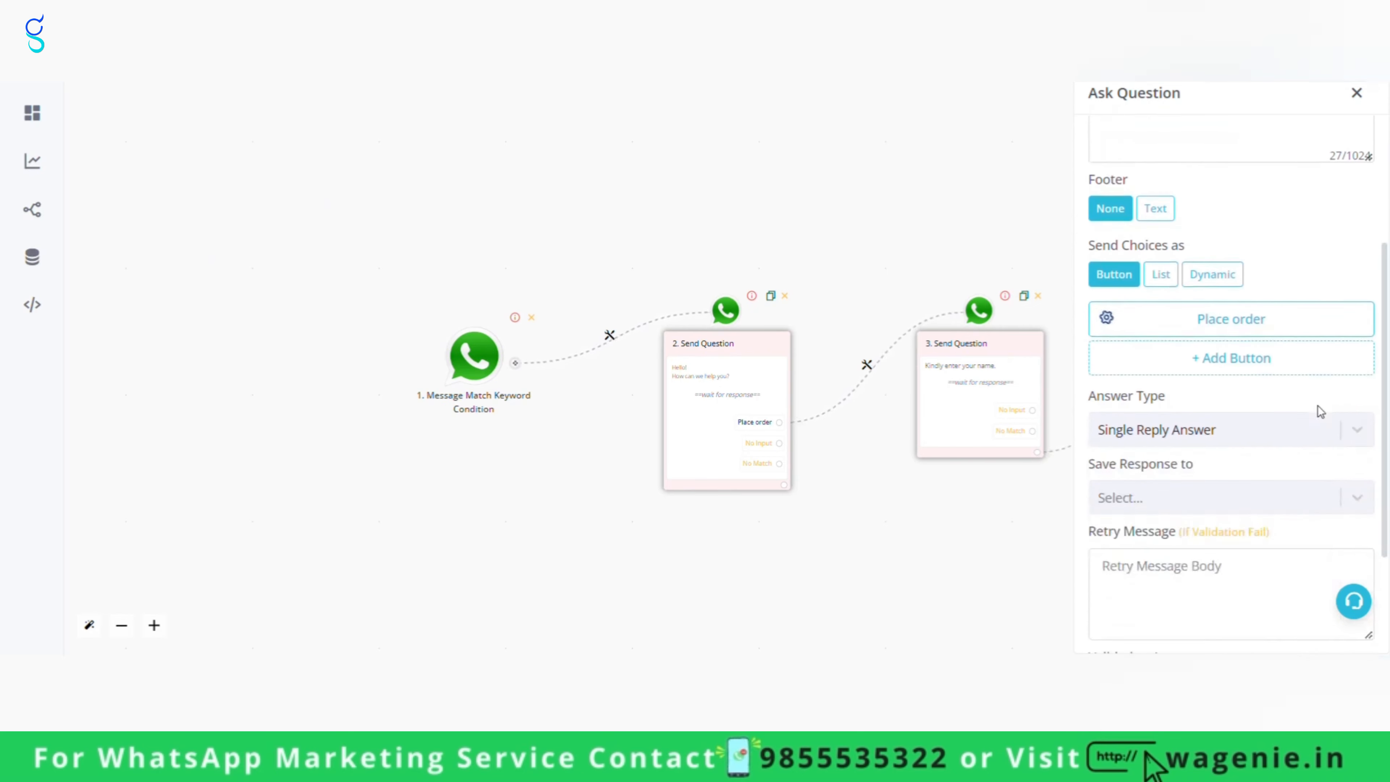
left_click(1002, 376)
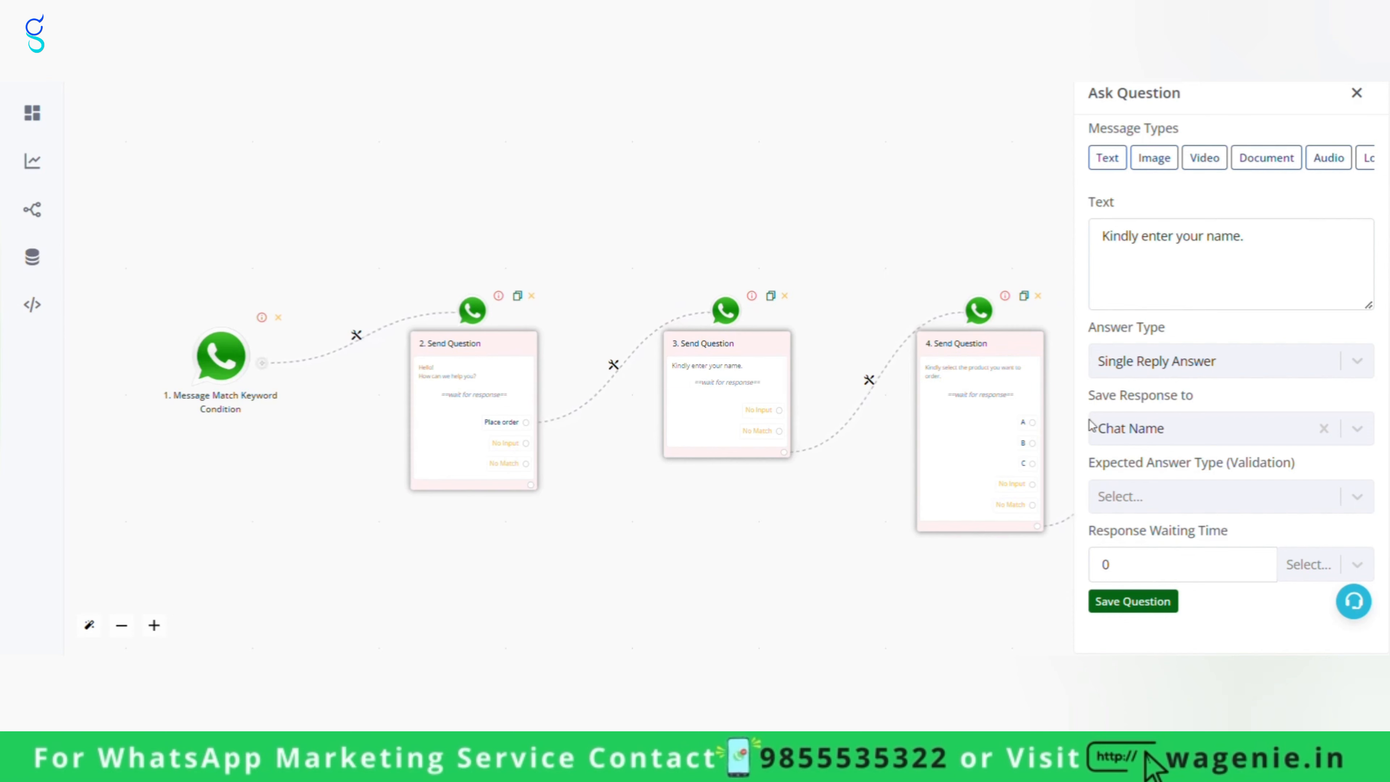
left_click(1010, 372)
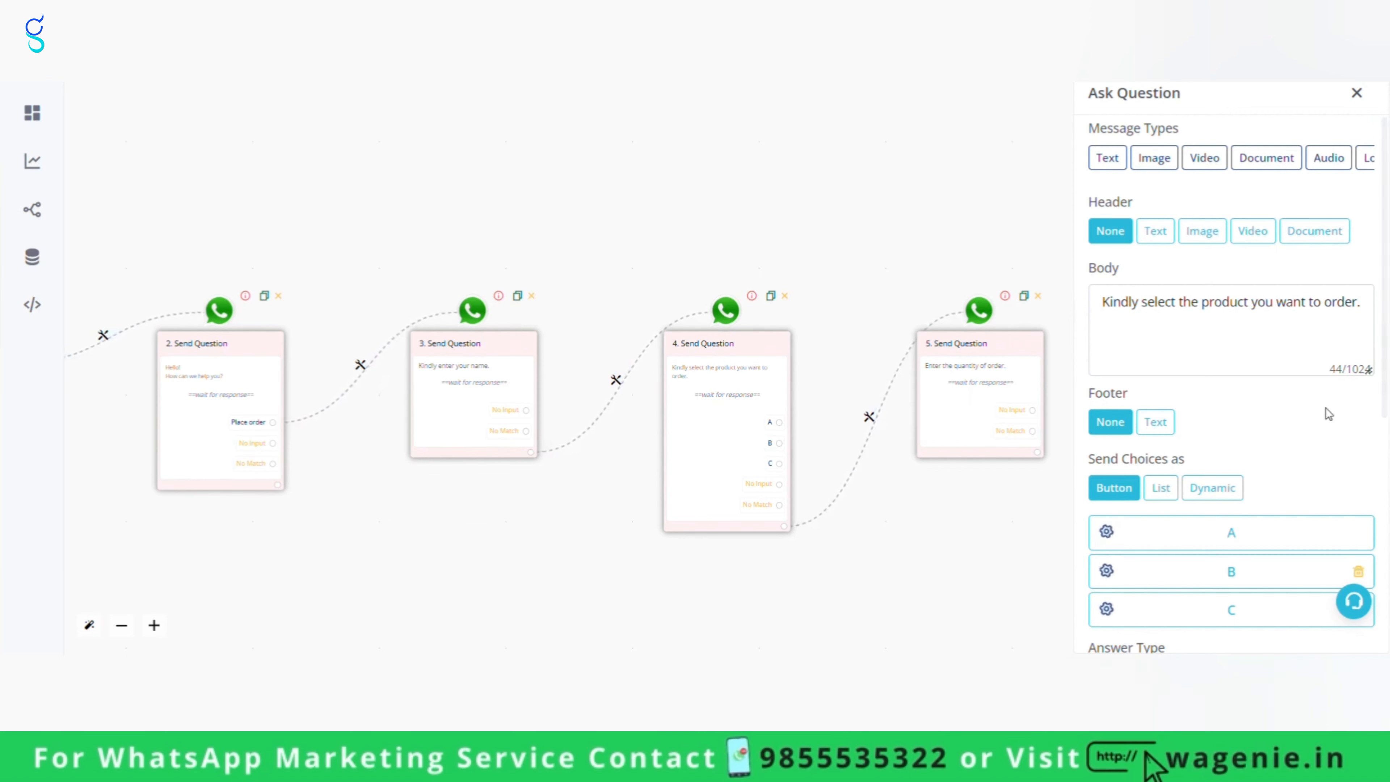
scroll(1325, 442, "down", 5)
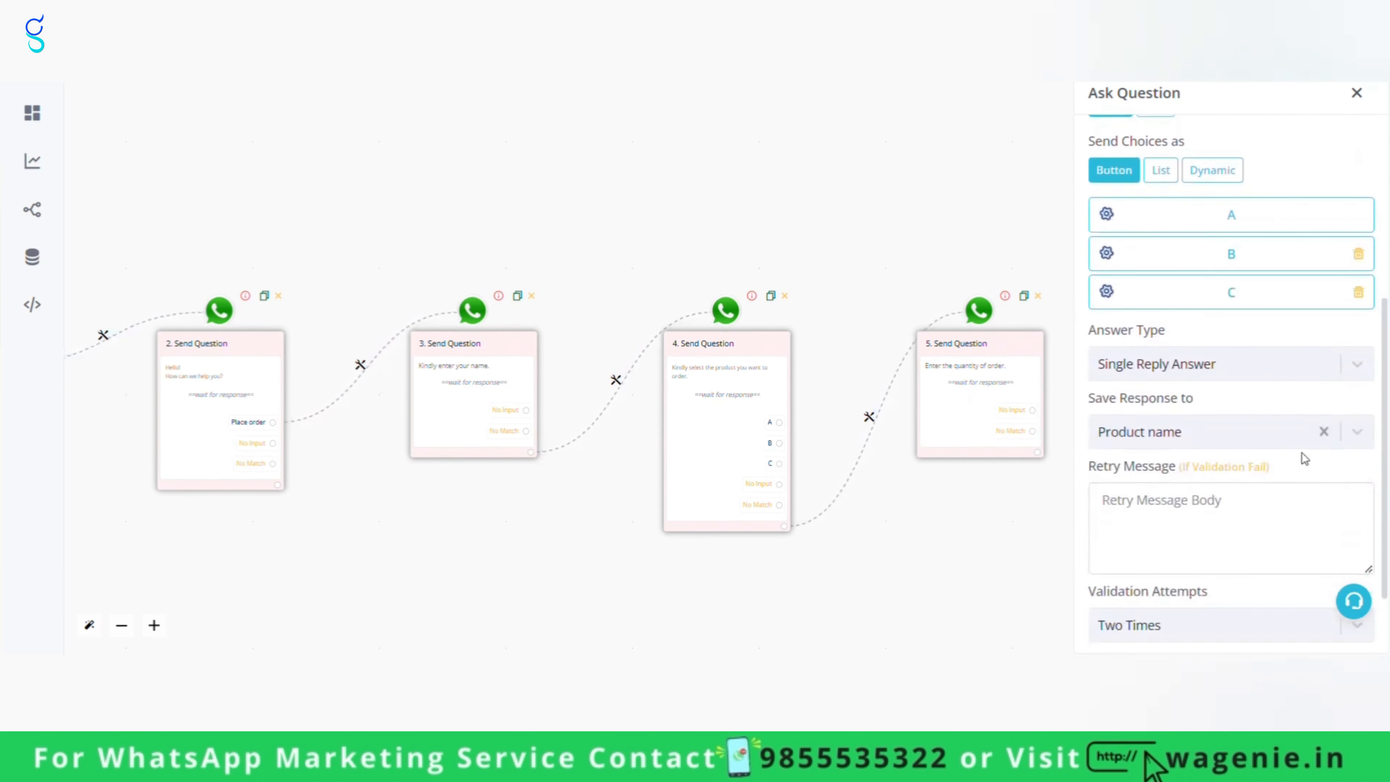
scroll(1302, 452, "down", 1)
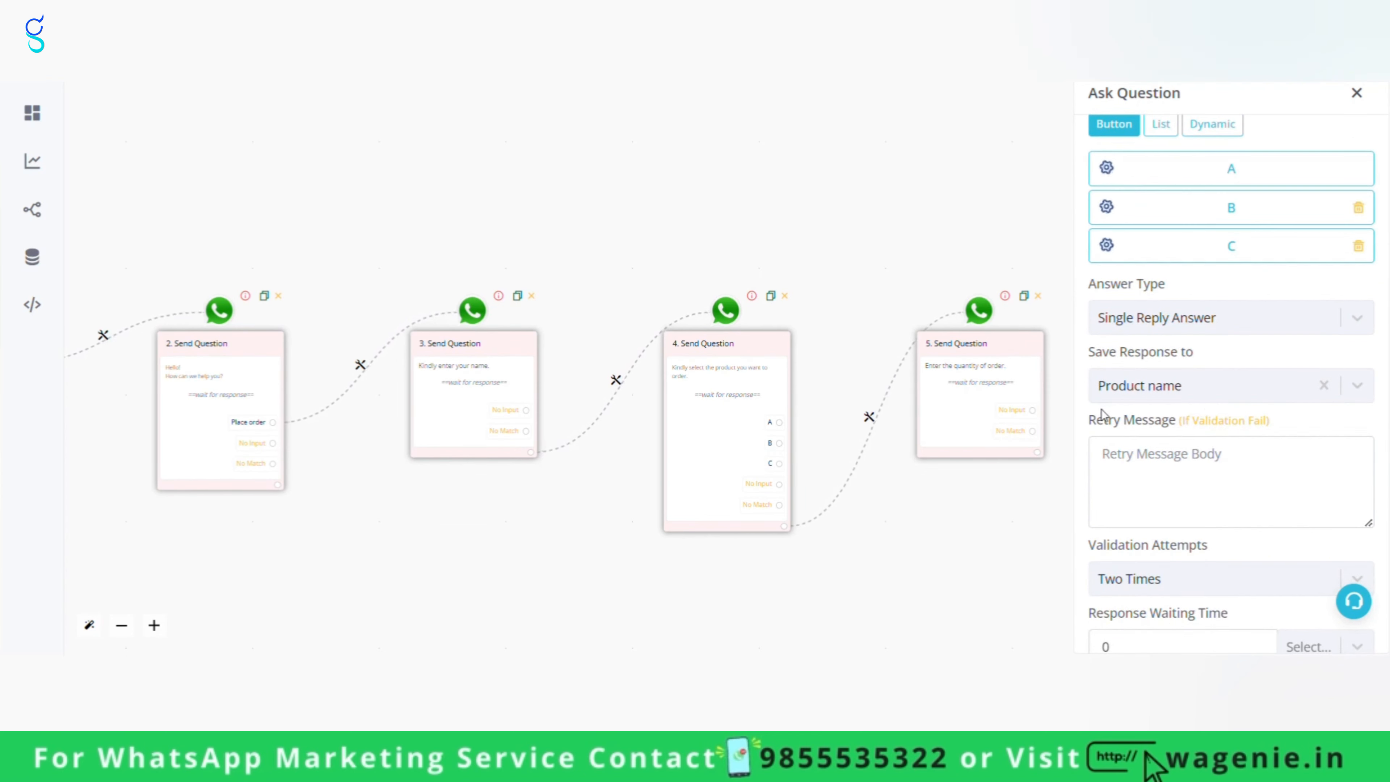
left_click(999, 356)
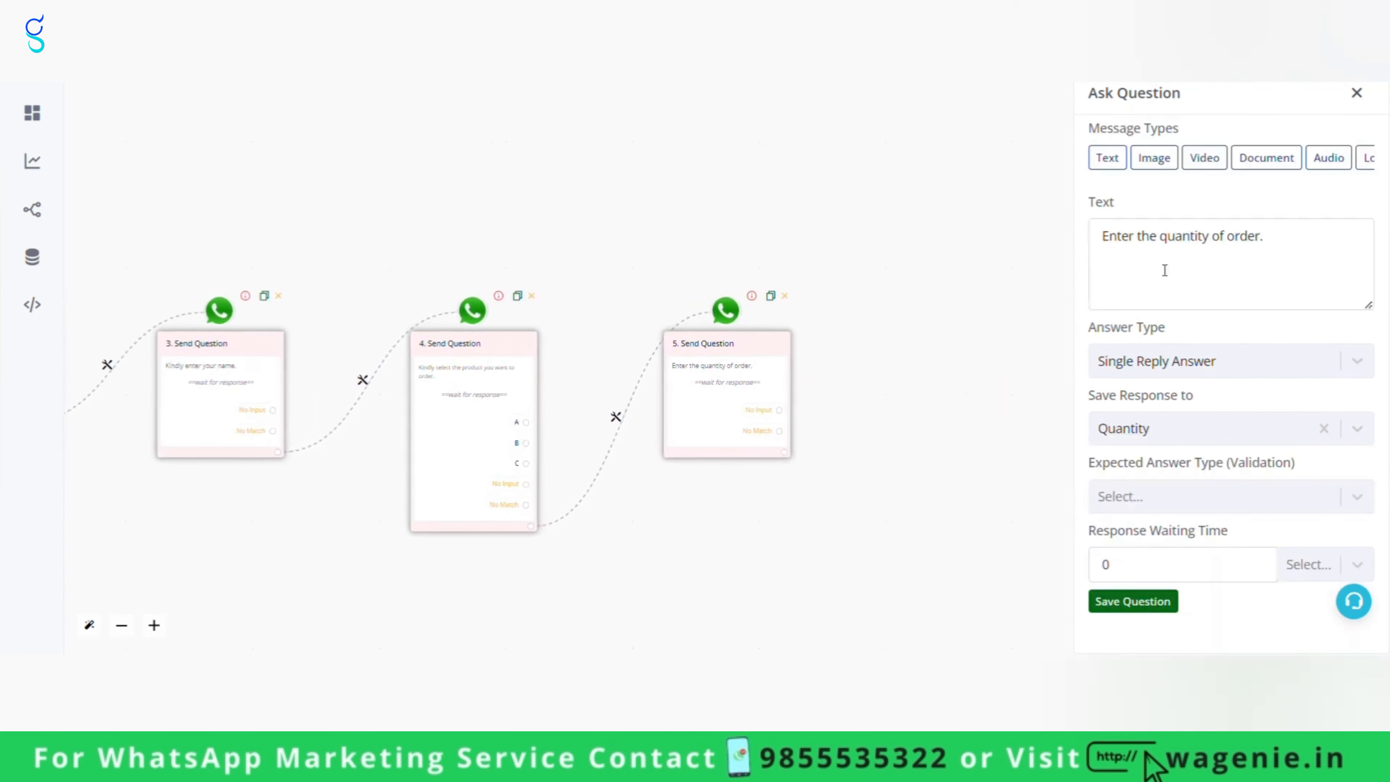
left_click(1159, 235)
mouse_move(1159, 235)
left_mouse_down()
mouse_move(1286, 247)
mouse_move(1175, 247)
left_mouse_up()
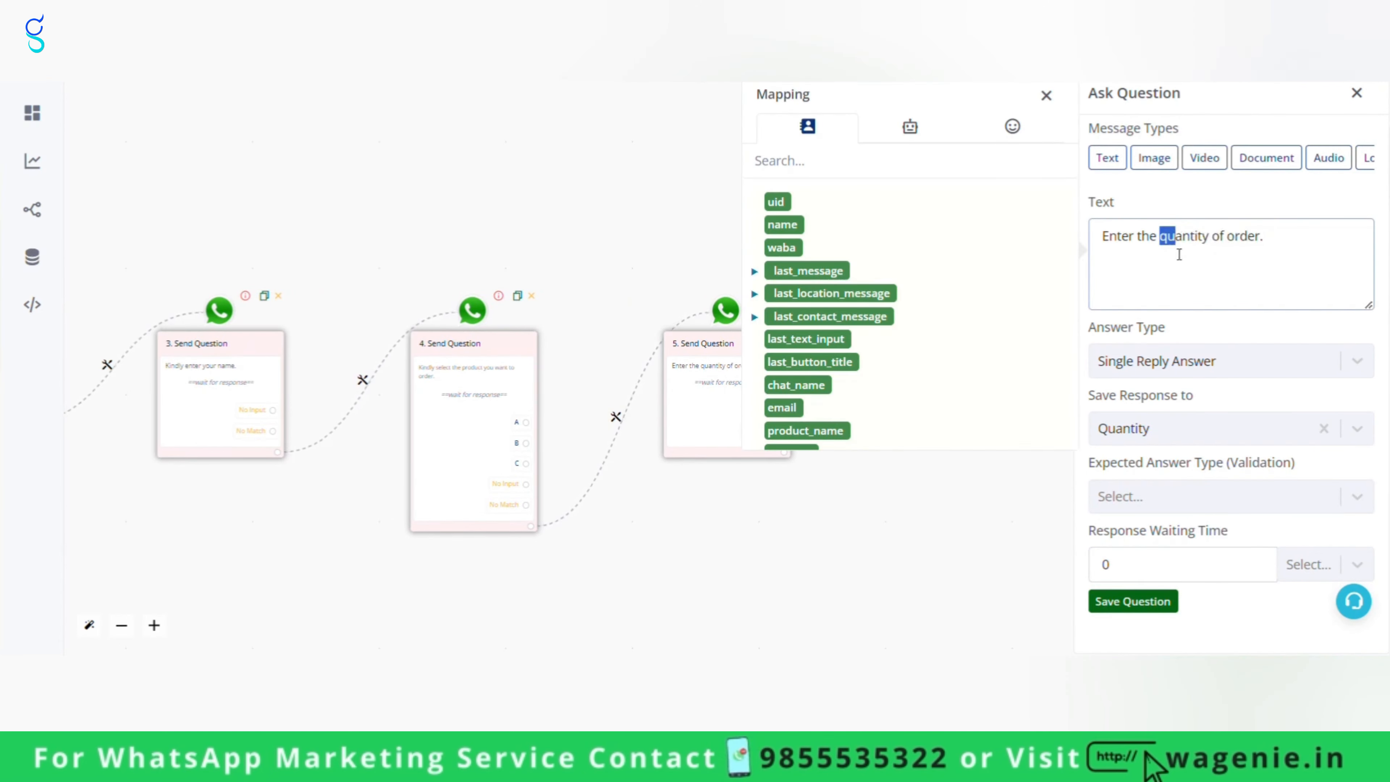
left_click(986, 533)
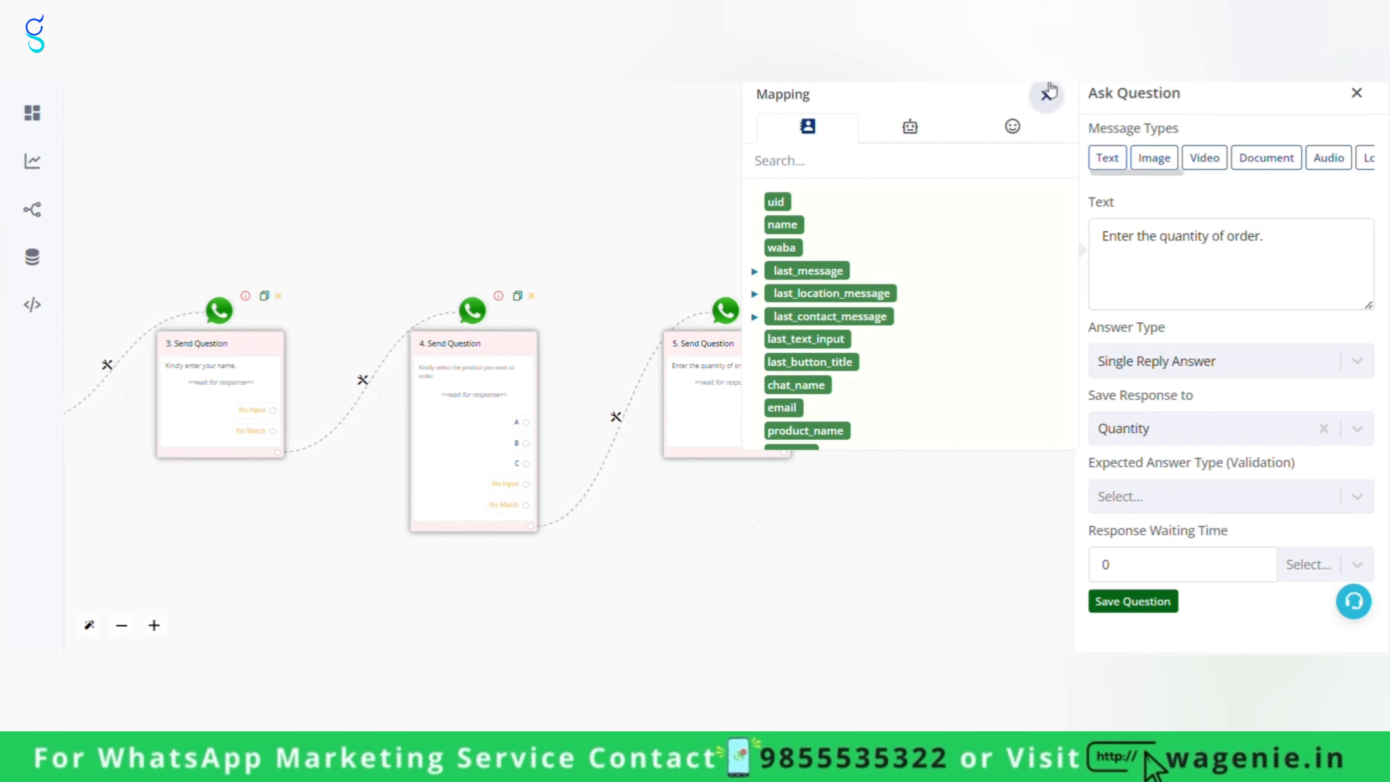
left_click(1047, 93)
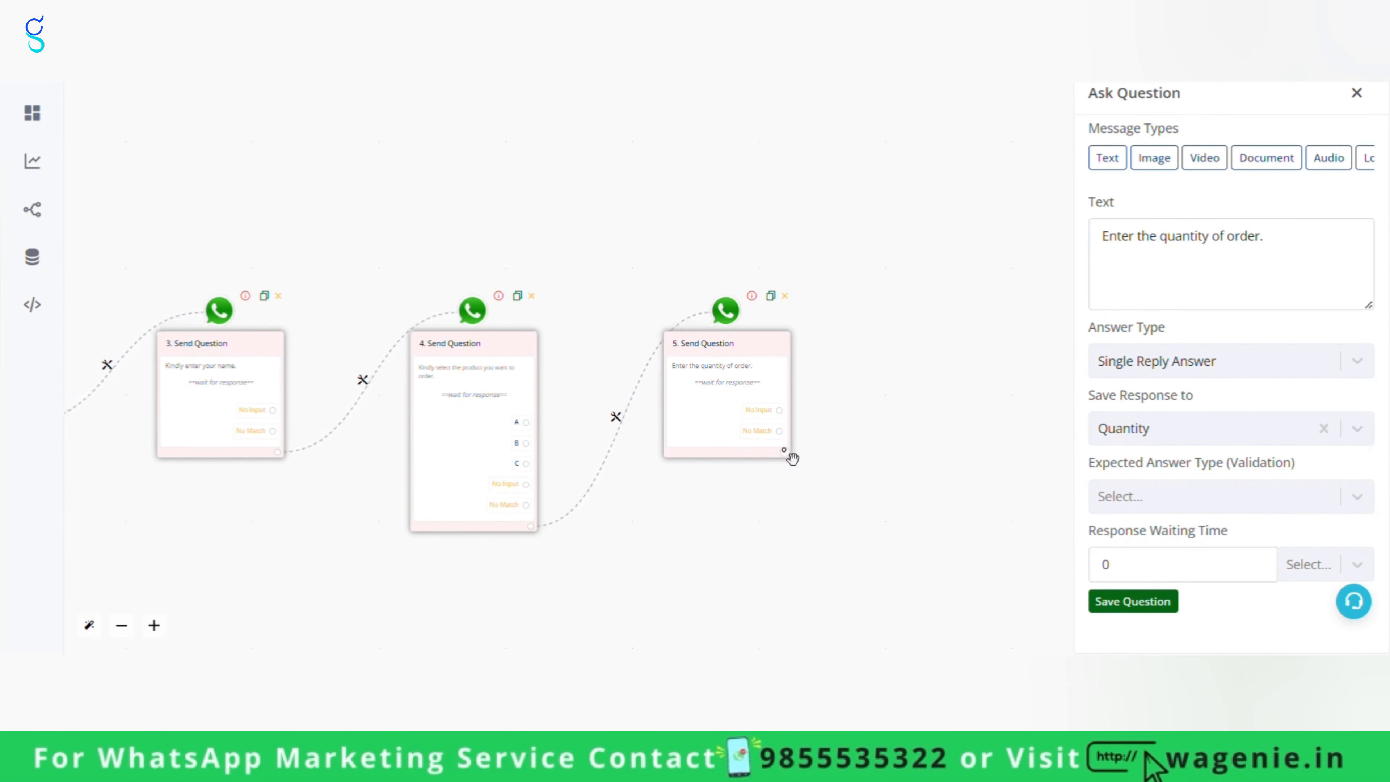
Step: Add a Google Sheet "Add a Row" action connected after the order quantity question
left_click_drag(791, 462, 932, 453)
left_click(693, 349)
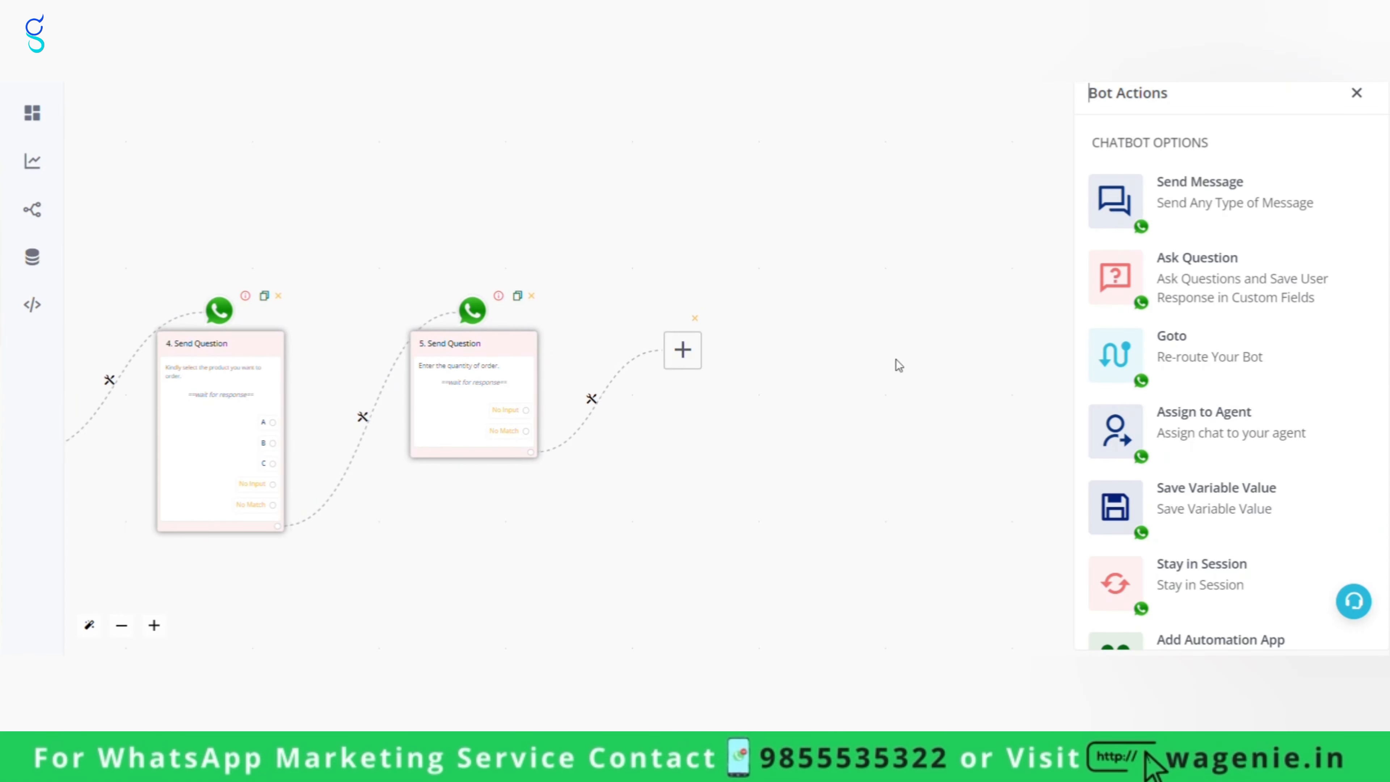
scroll(1172, 416, "down", 2)
left_click(1215, 517)
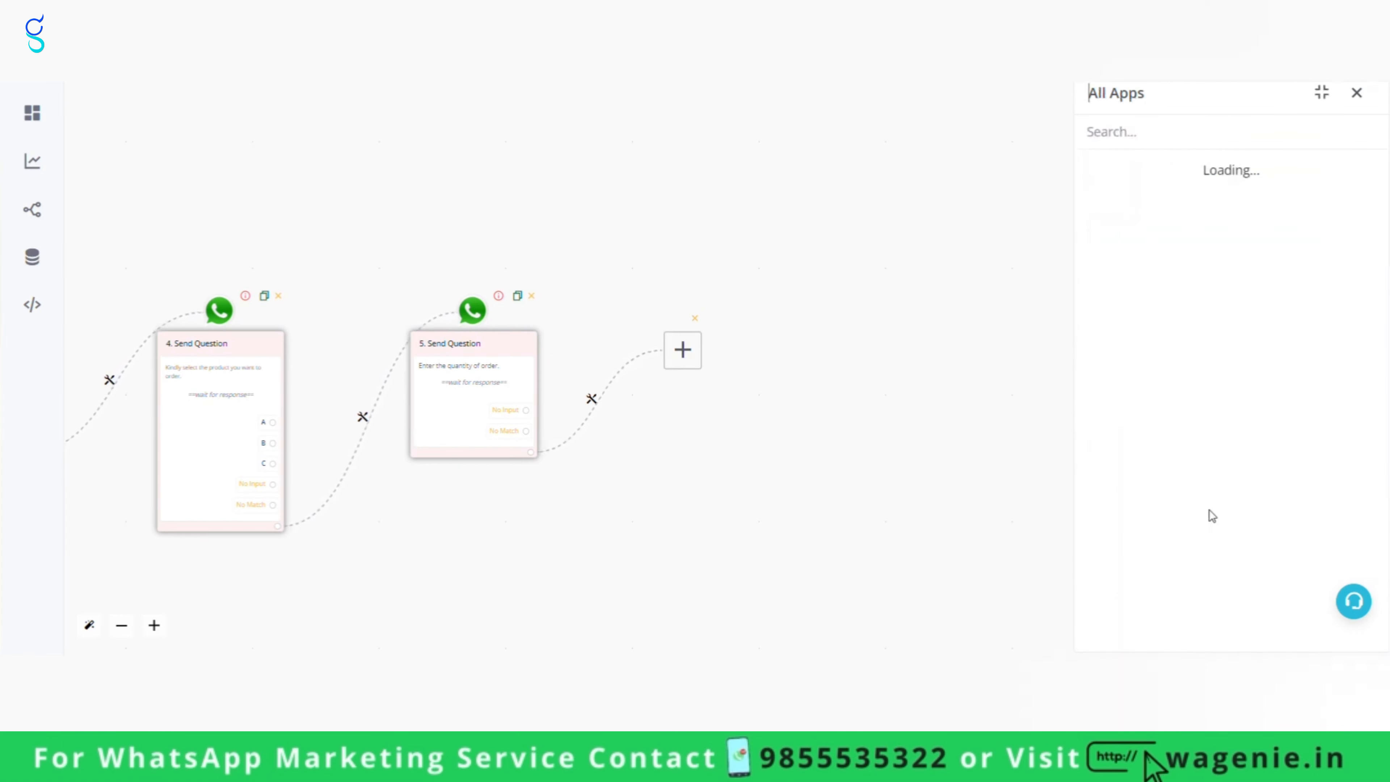
type("sg")
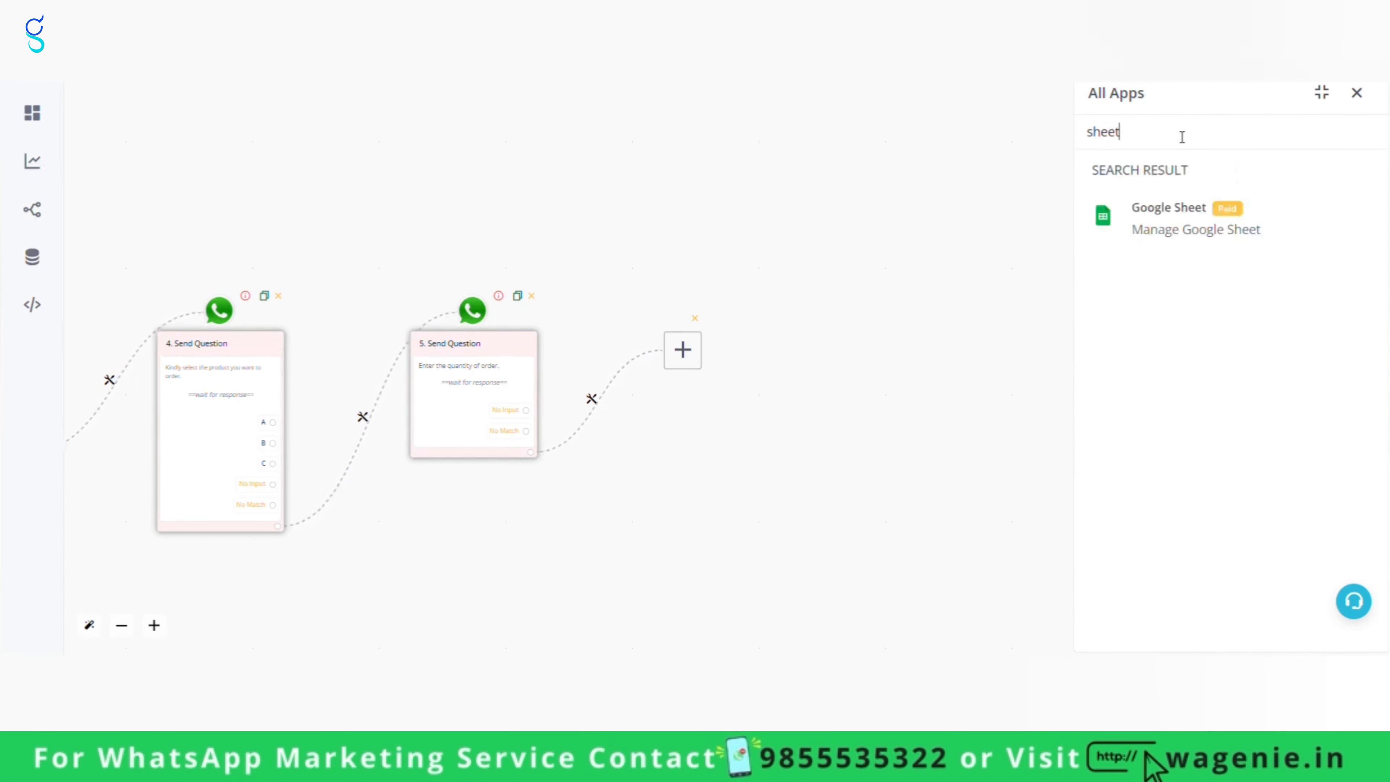
left_click(1154, 198)
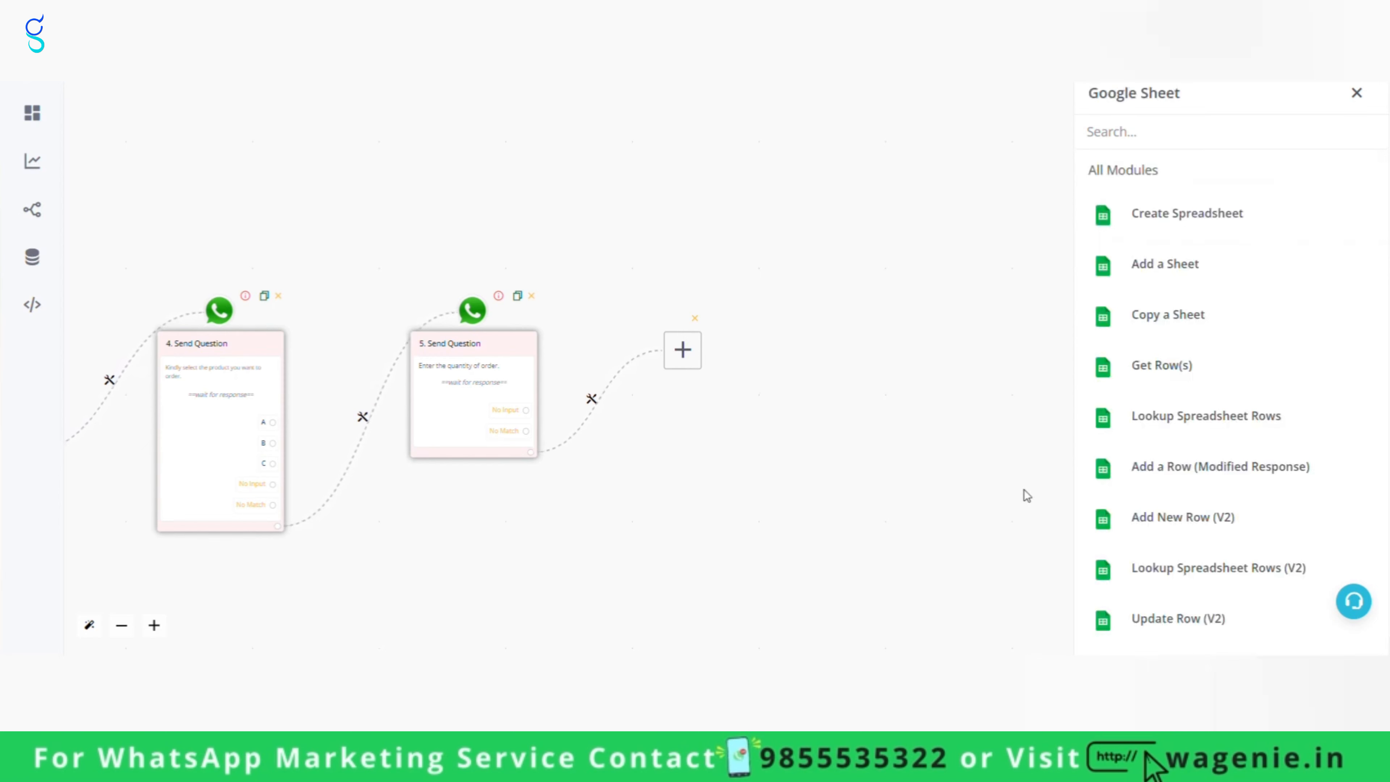
scroll(1126, 486, "down", 5)
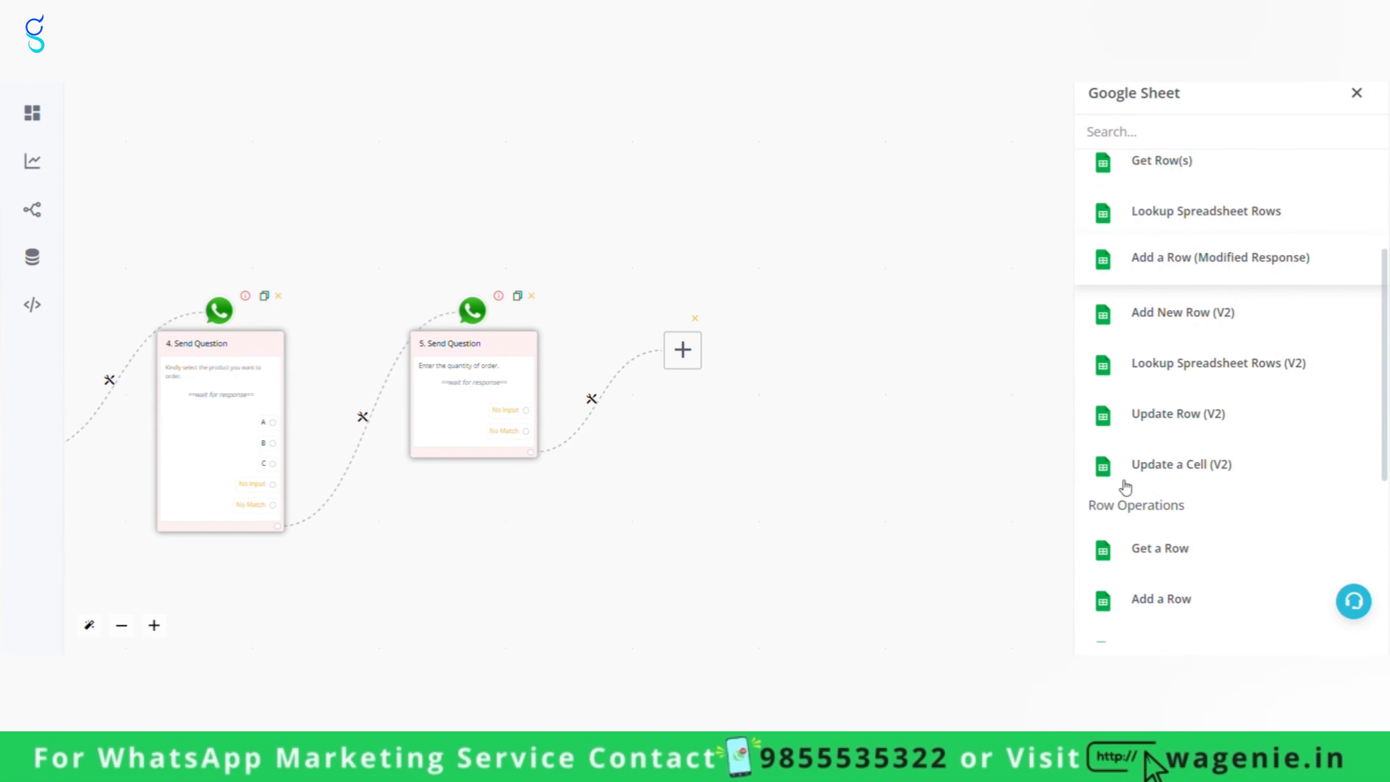
left_click(1147, 480)
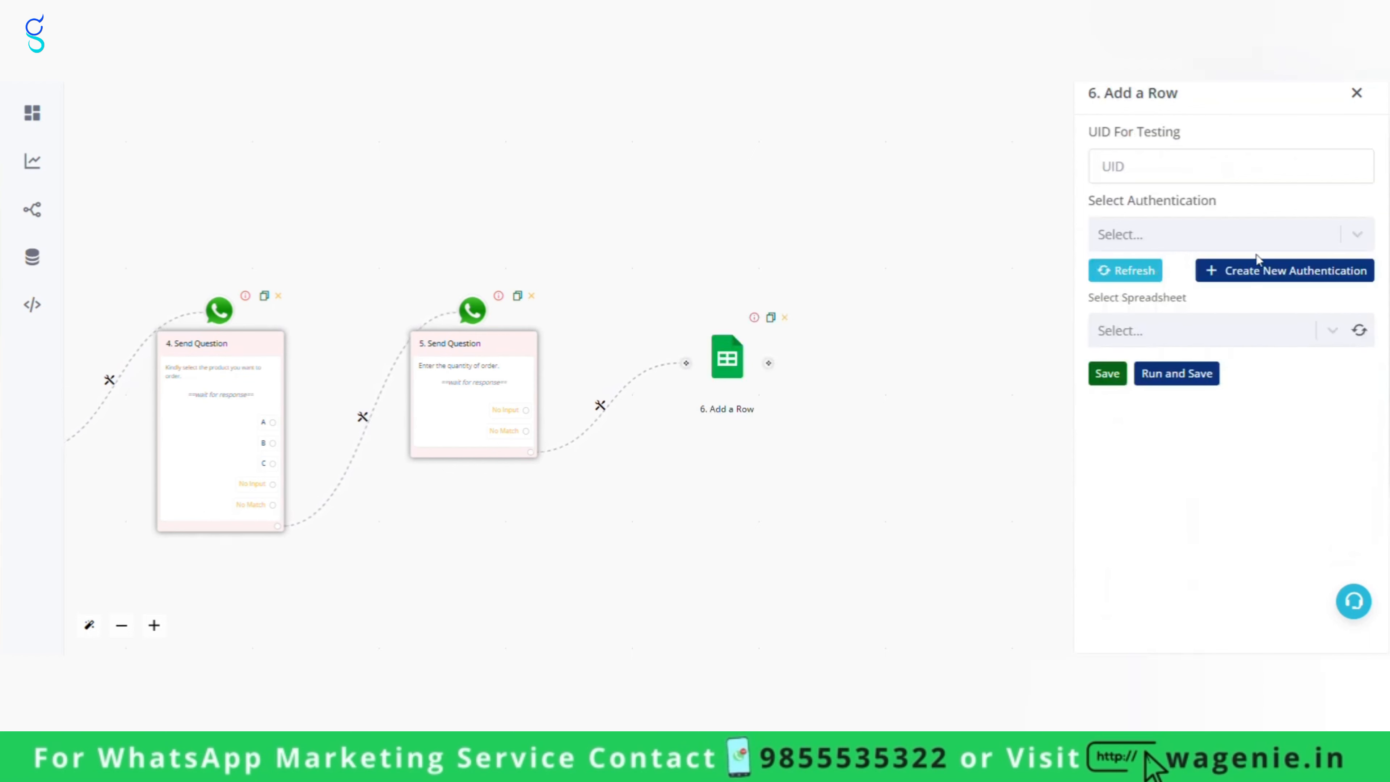
Step: Create a new authentication labelled "demo" for the Add a Row action and sign in with Google
left_click(1232, 273)
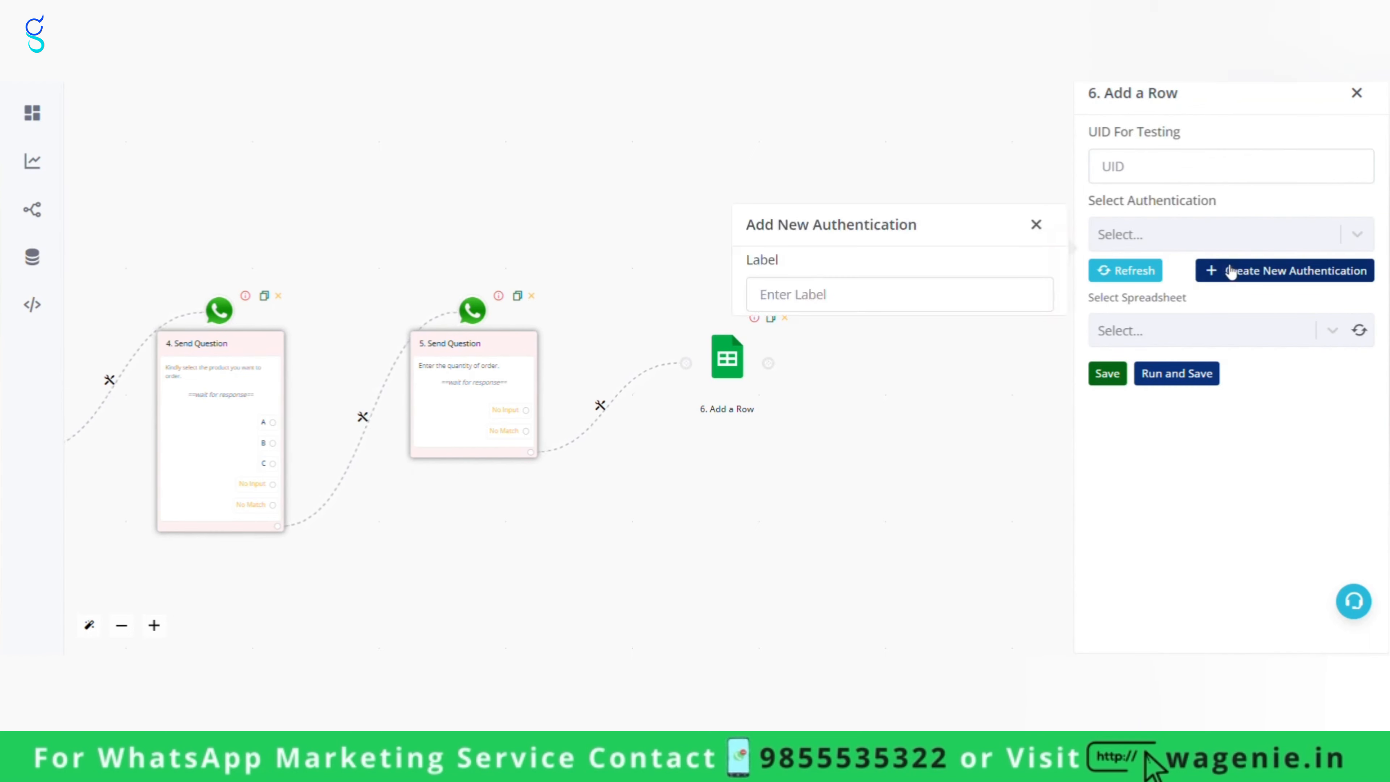
left_click(951, 305)
type("demo")
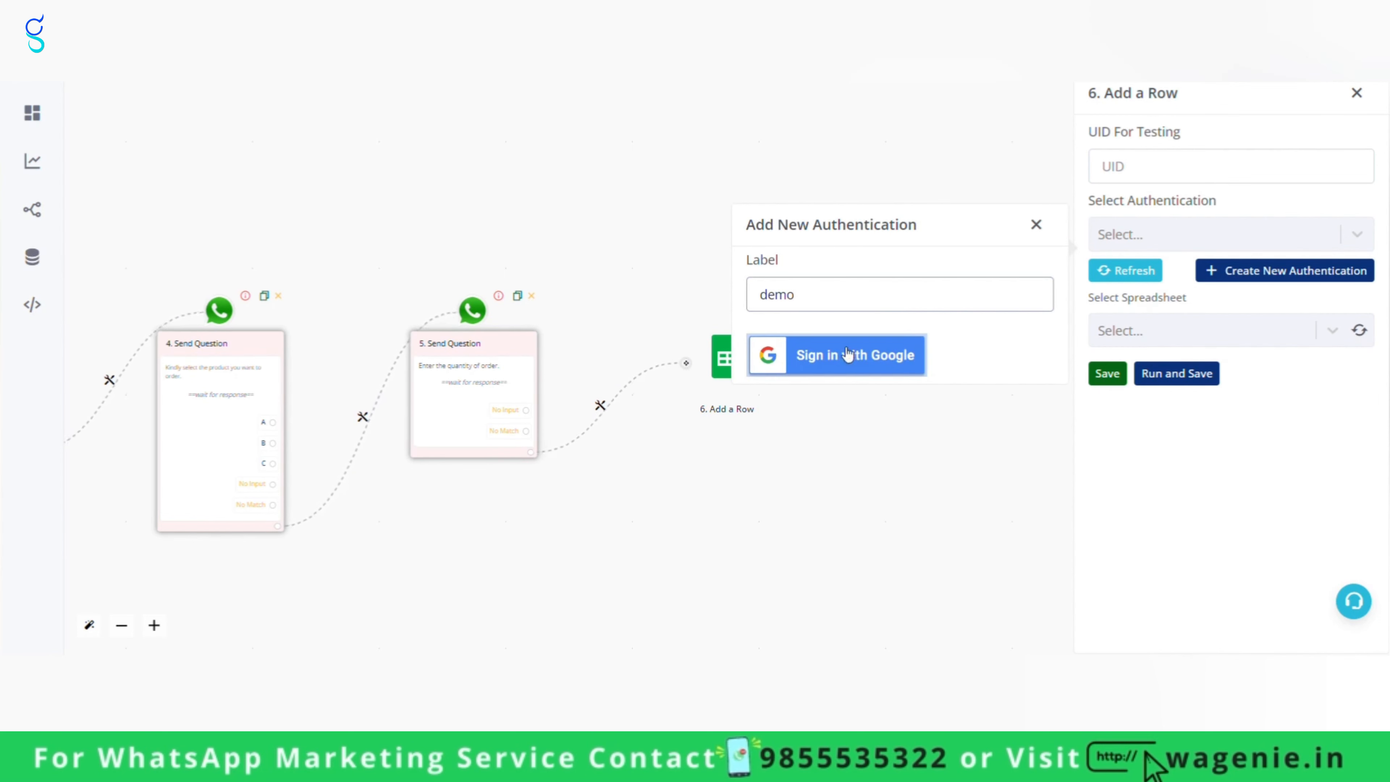
left_click(842, 348)
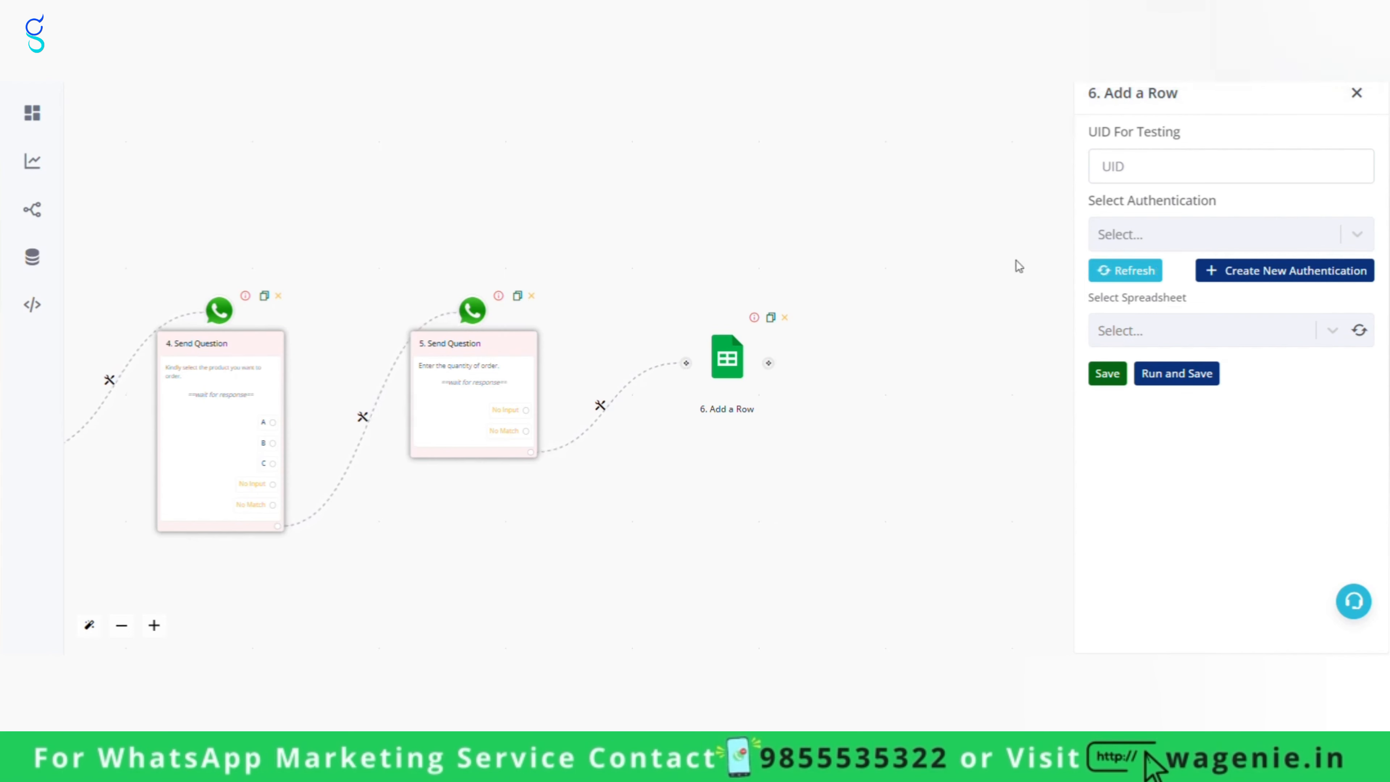
Step: Select the "demo" authentication and set the target to Sheet1 of the "Add a row" spreadsheet
left_click(1158, 233)
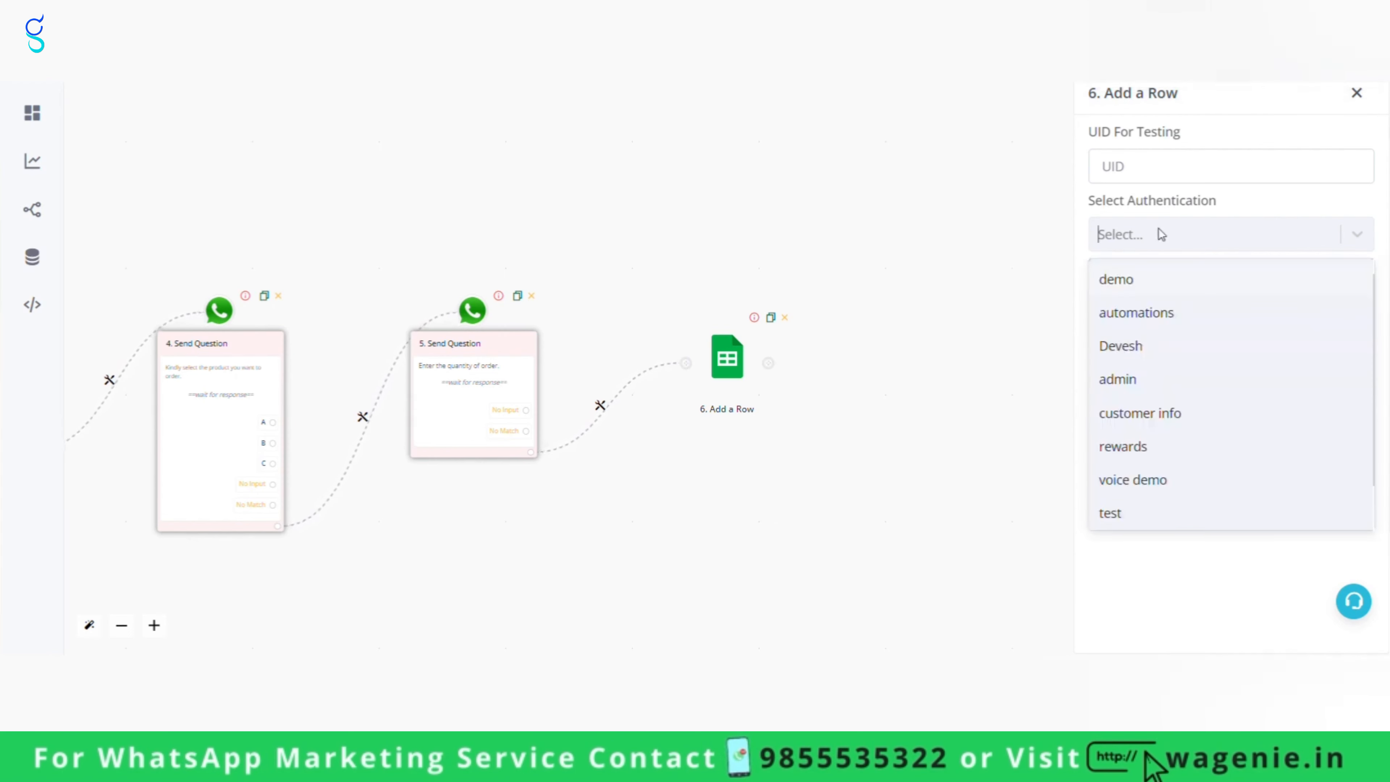
left_click(1118, 282)
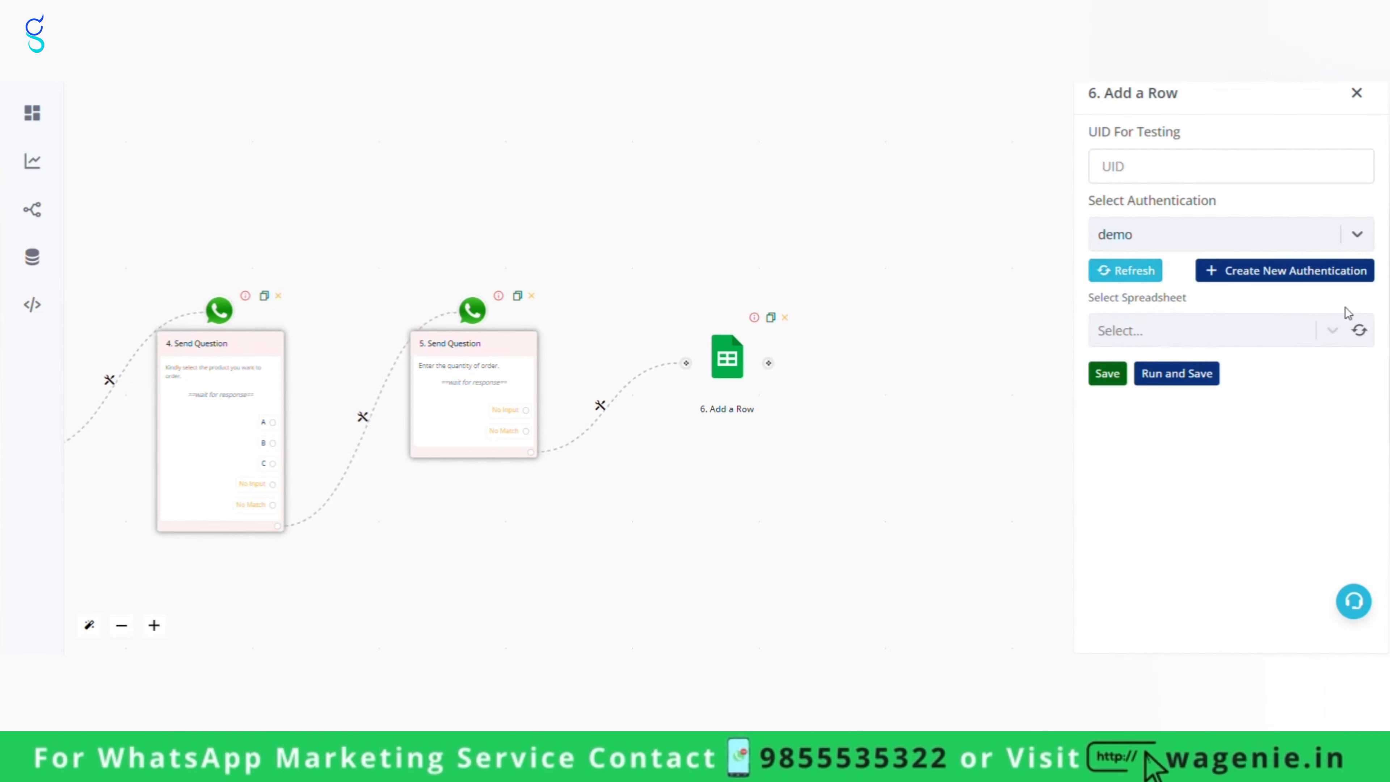
left_click(1361, 331)
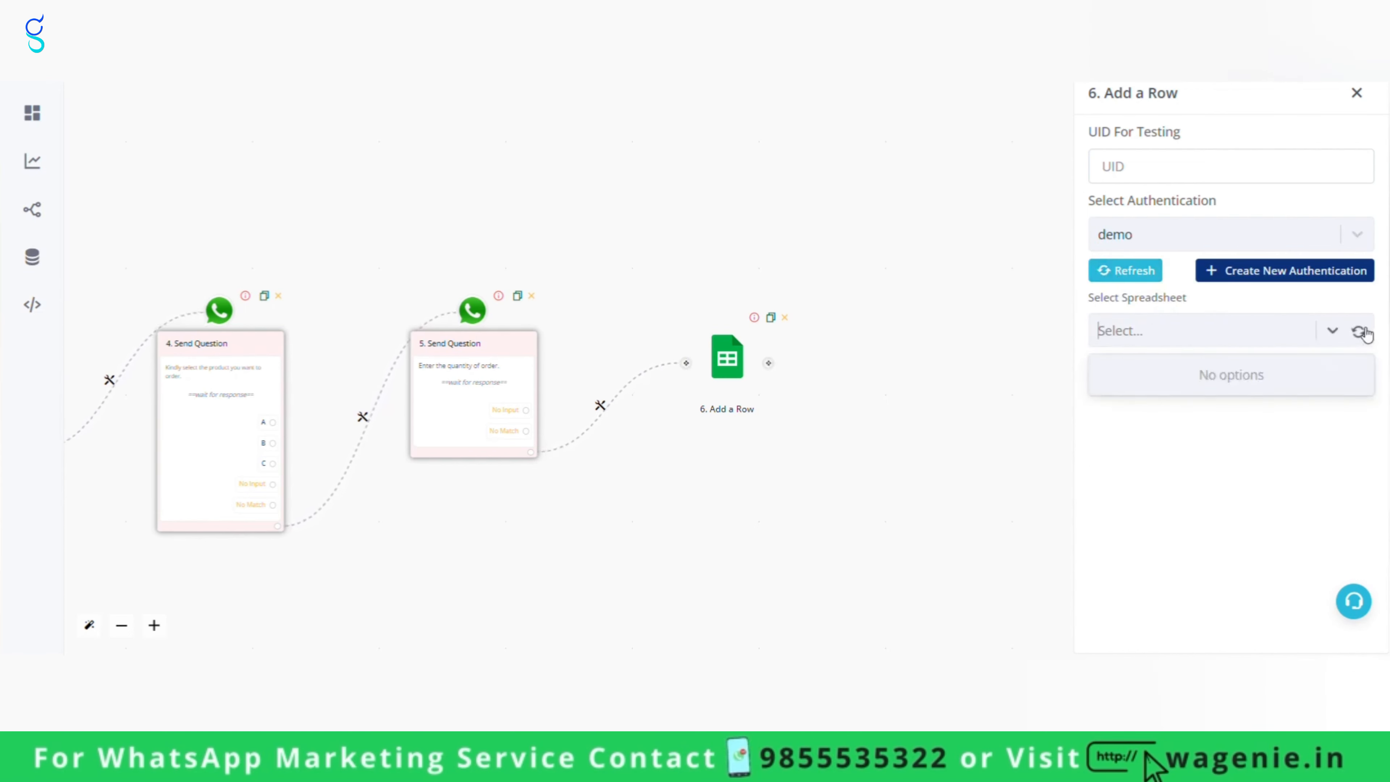
left_click(1134, 373)
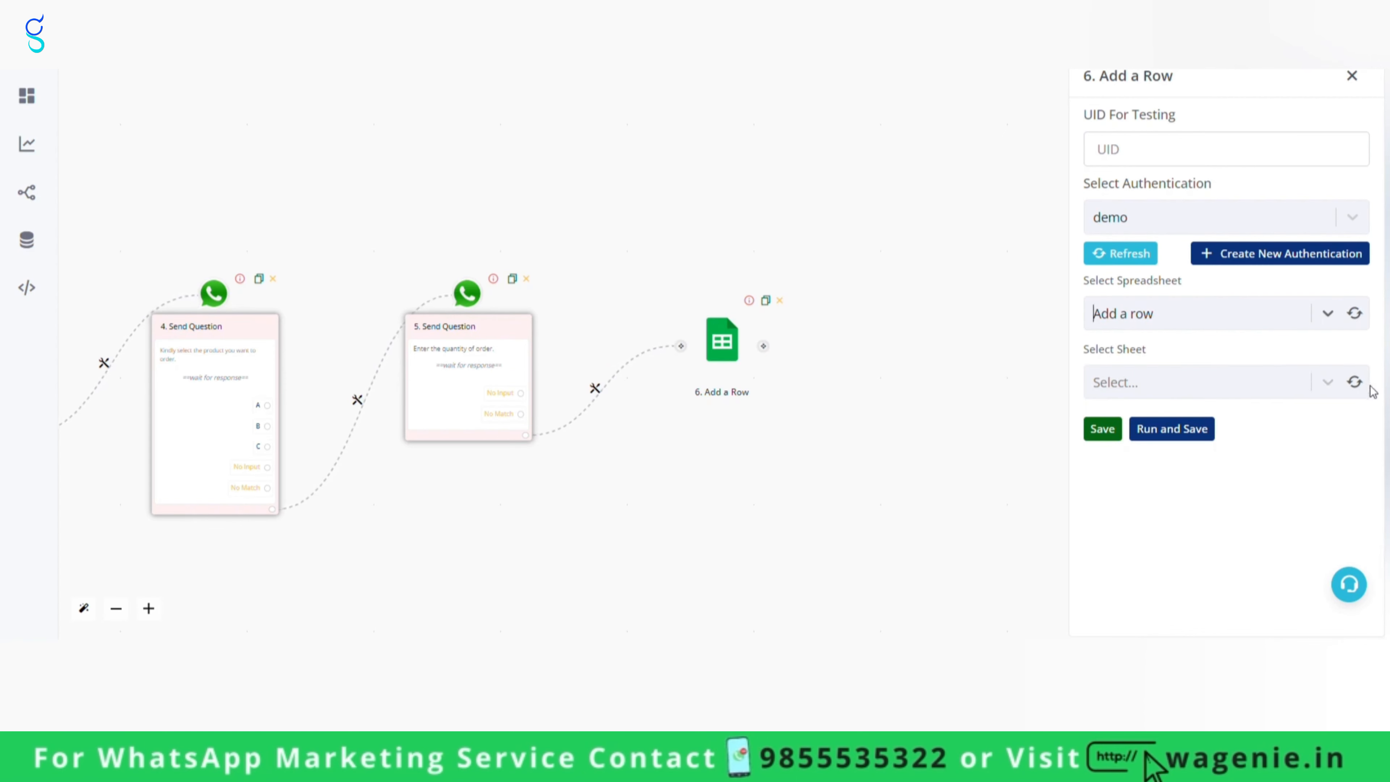
left_click(1355, 382)
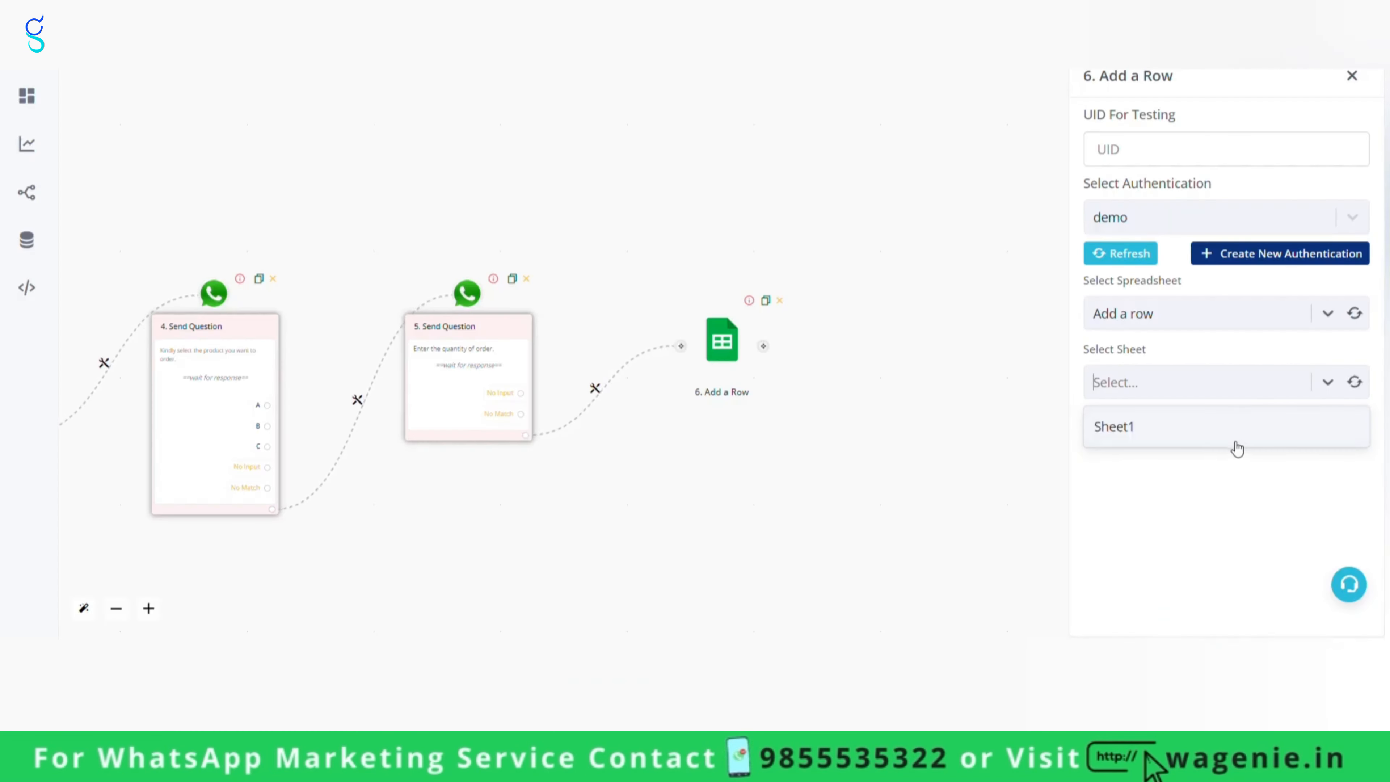
left_click(1233, 438)
Step: Map the Name (A) column to the chat_name variable and the Number (B) column to waba
scroll(1274, 494, "down", 3)
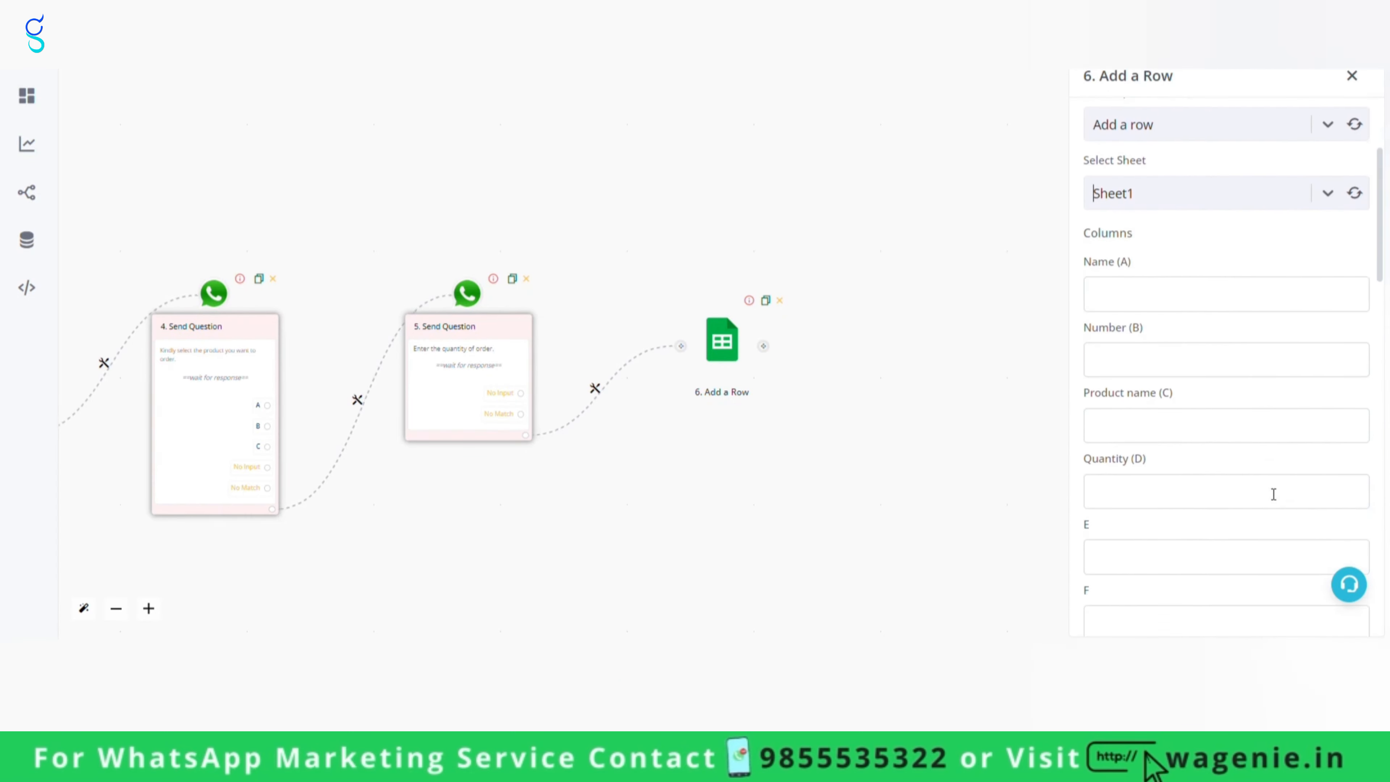
scroll(1274, 494, "down", 1)
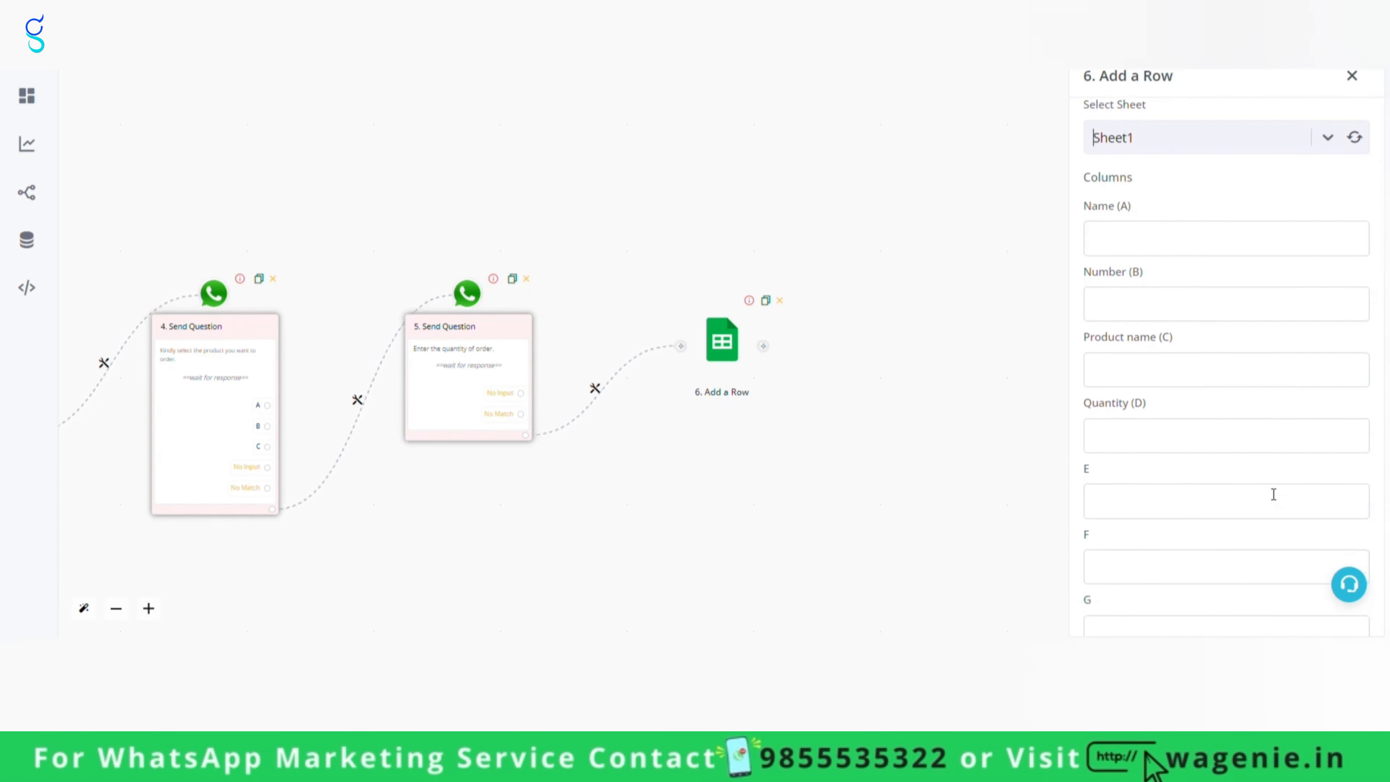
left_click(1119, 249)
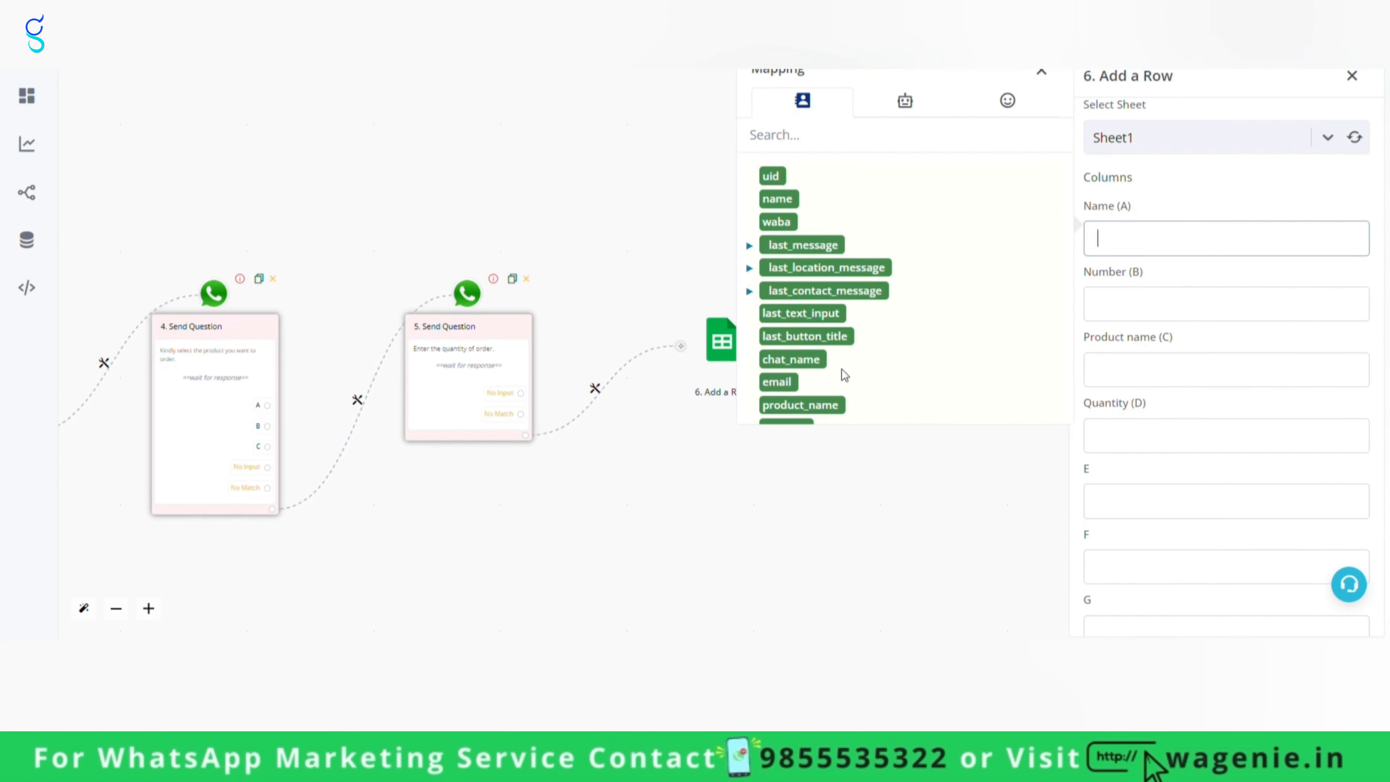
left_click(803, 362)
left_click(1236, 312)
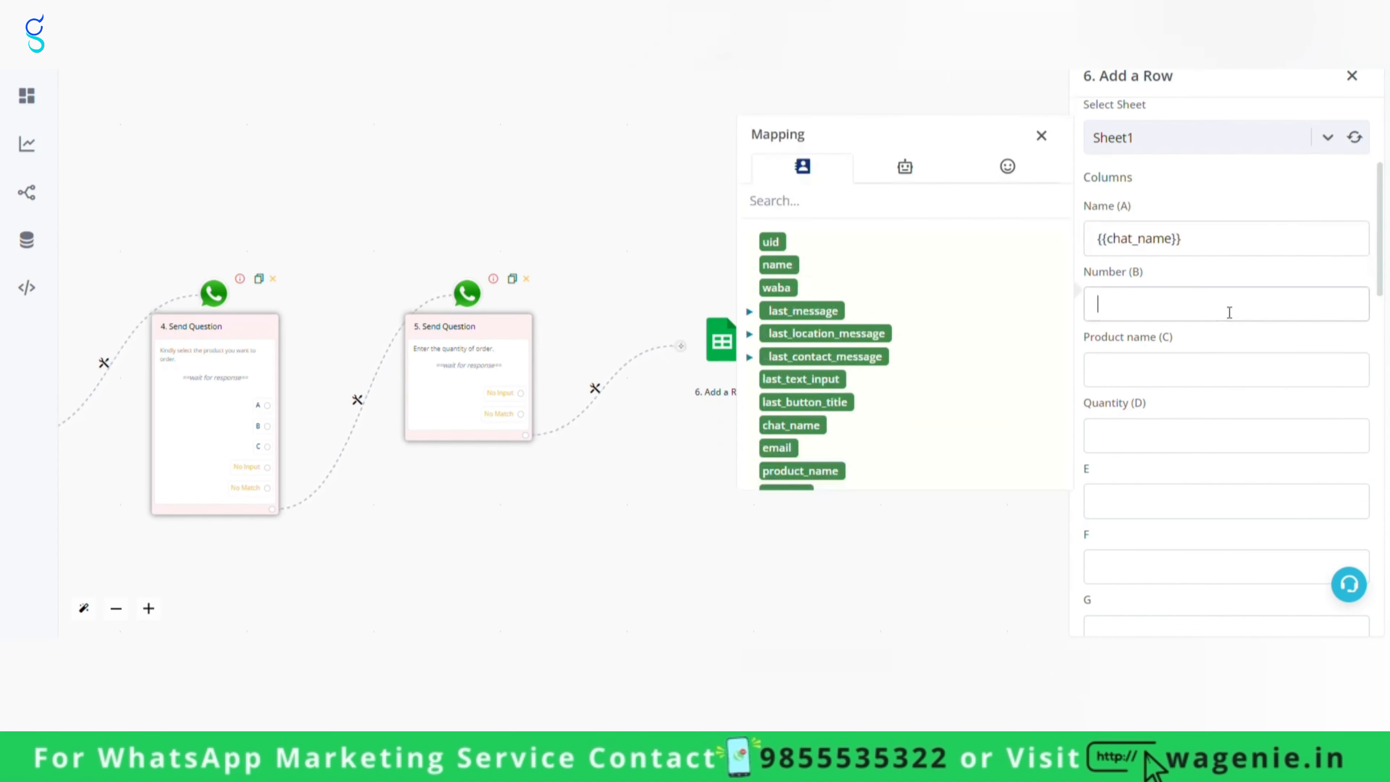
left_click(790, 293)
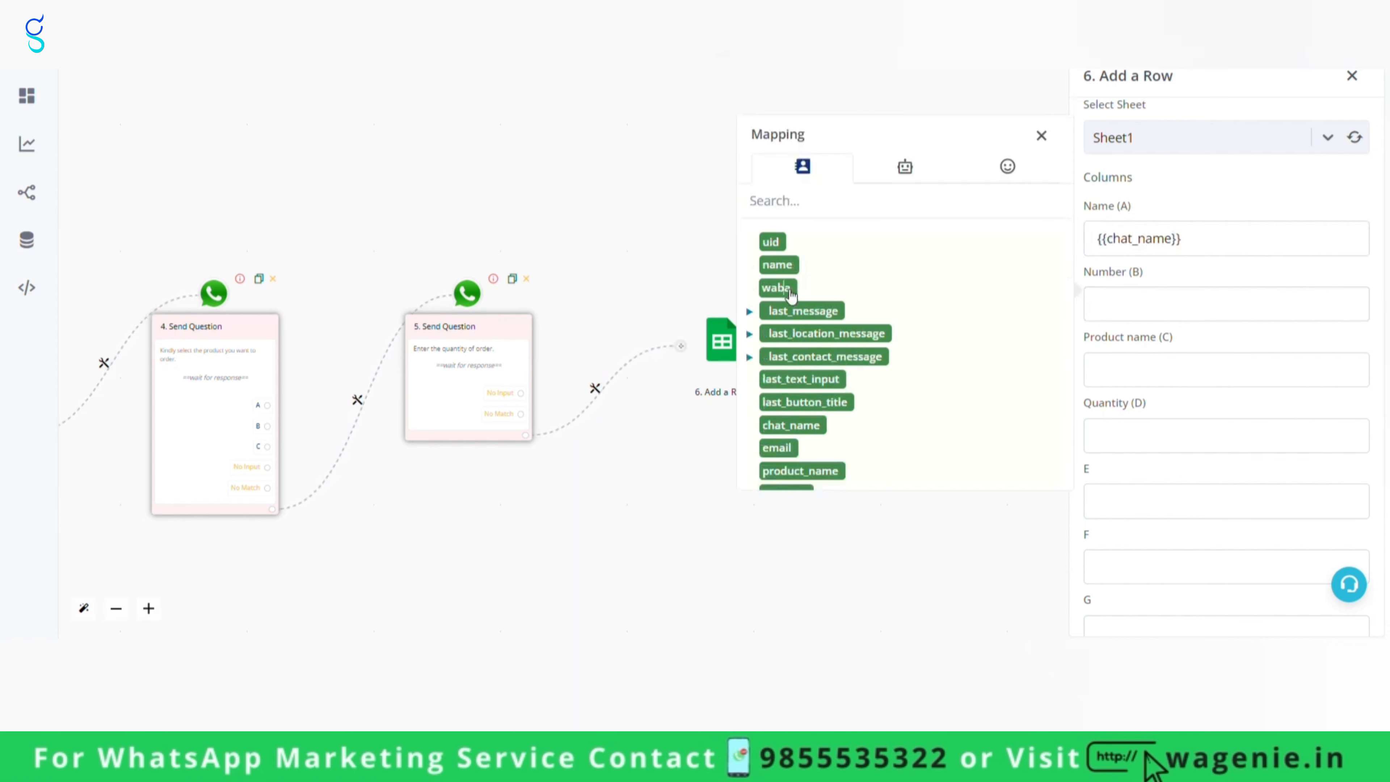
Step: Map Product name (C) to product_name and Quantity (D) to quantity, and run and save the Add a Row action
left_click(1214, 387)
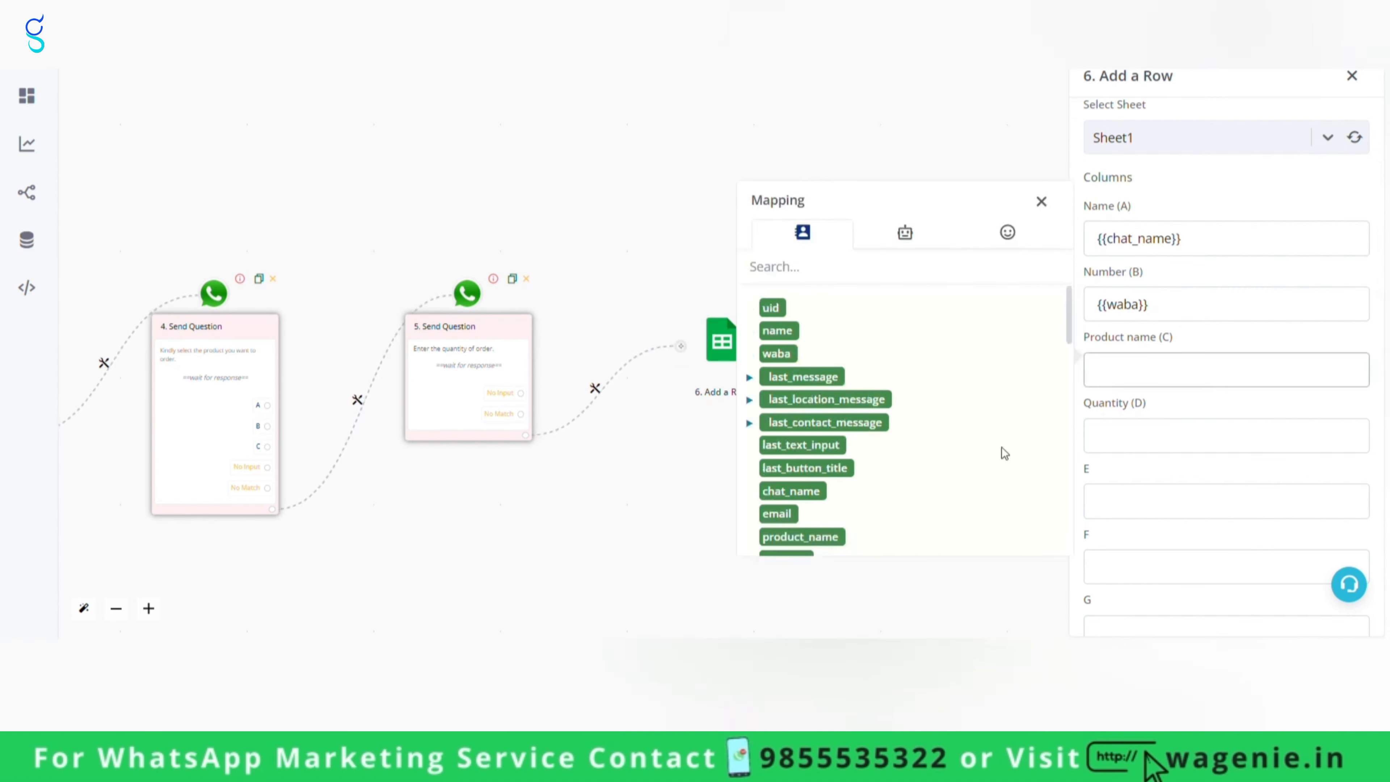
scroll(1001, 447, "down", 2)
left_click(800, 417)
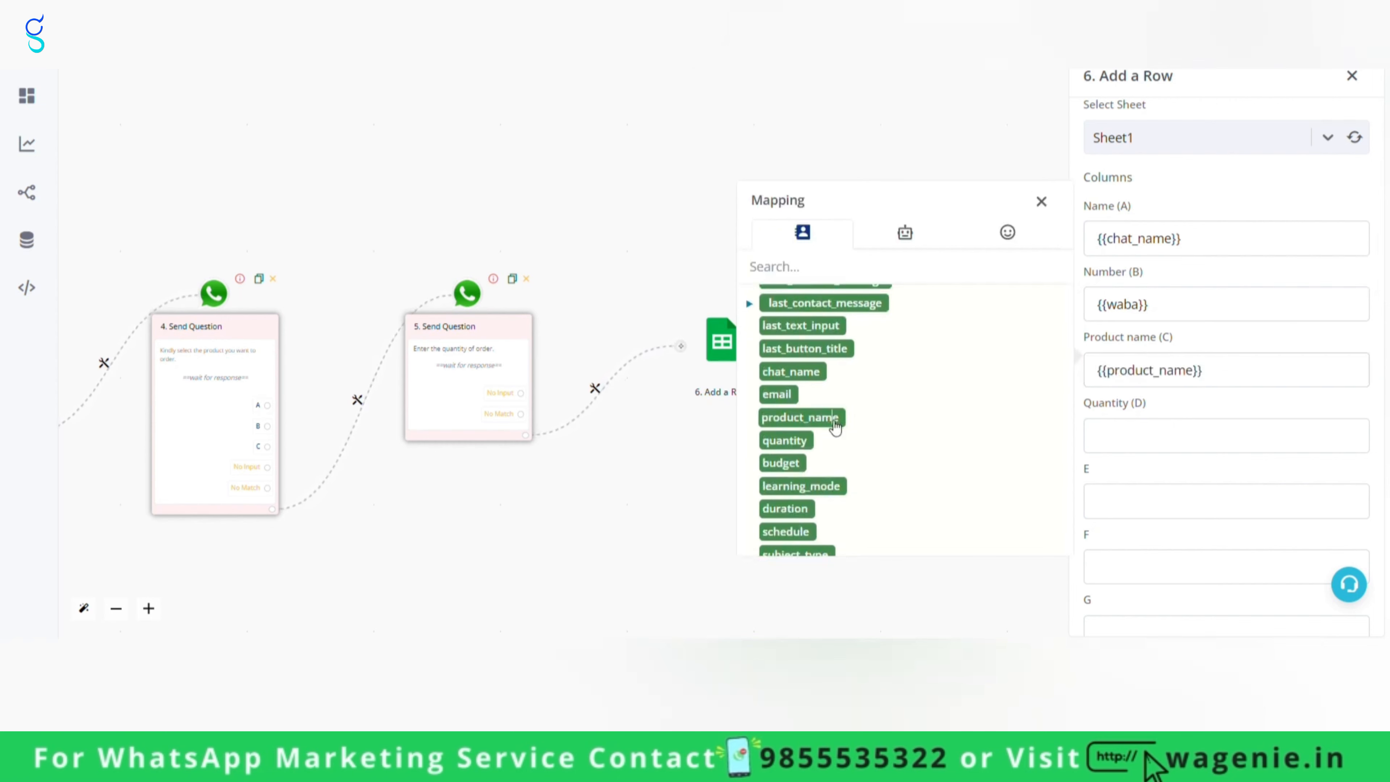
left_click(1176, 450)
scroll(933, 586, "down", 3)
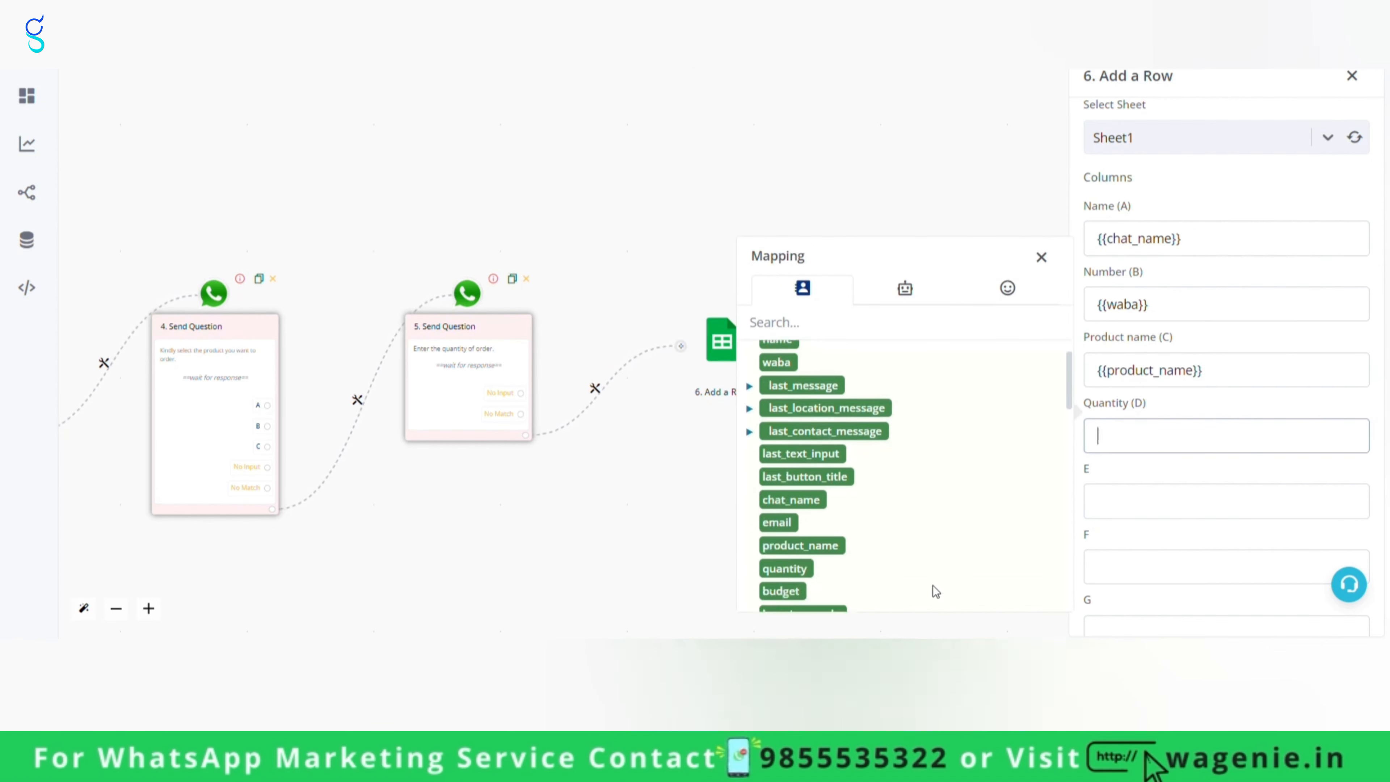
left_click(794, 442)
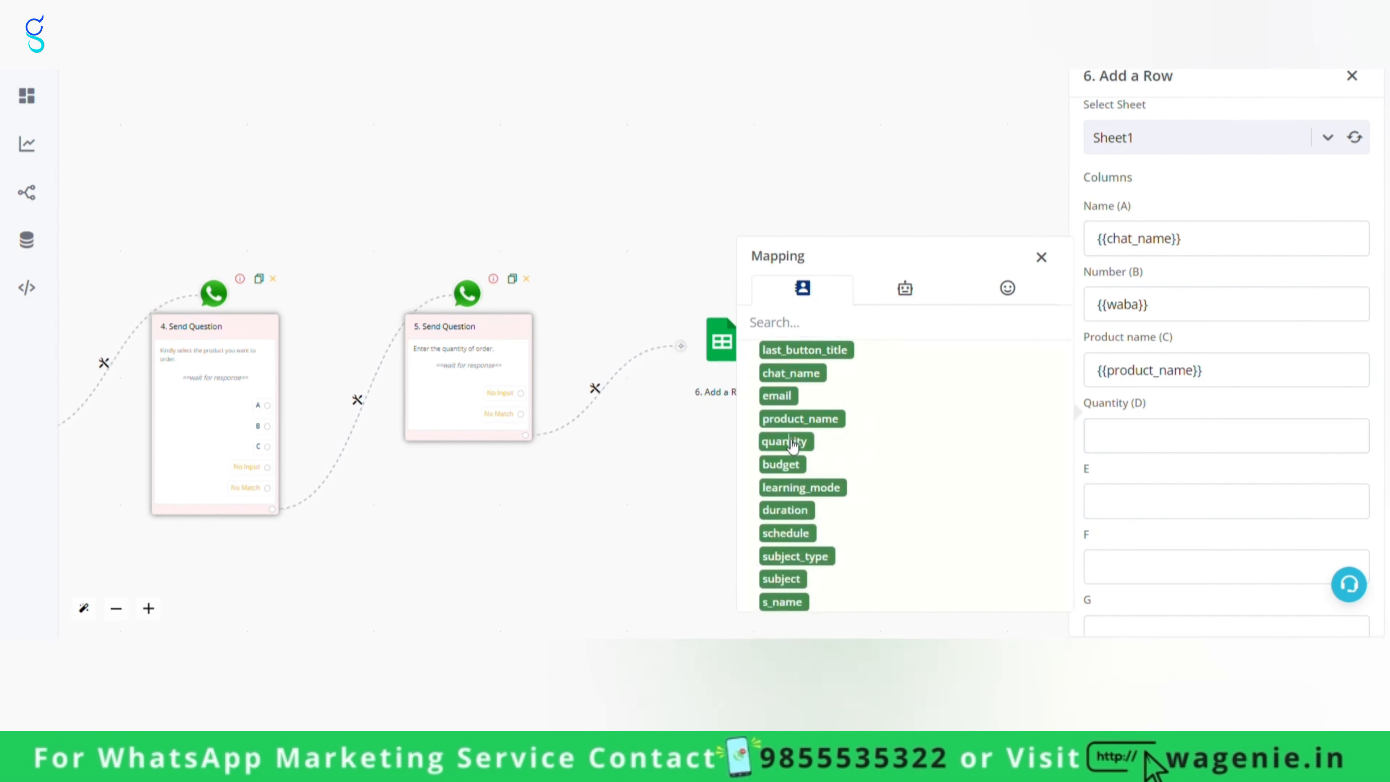
scroll(1250, 481, "down", 15)
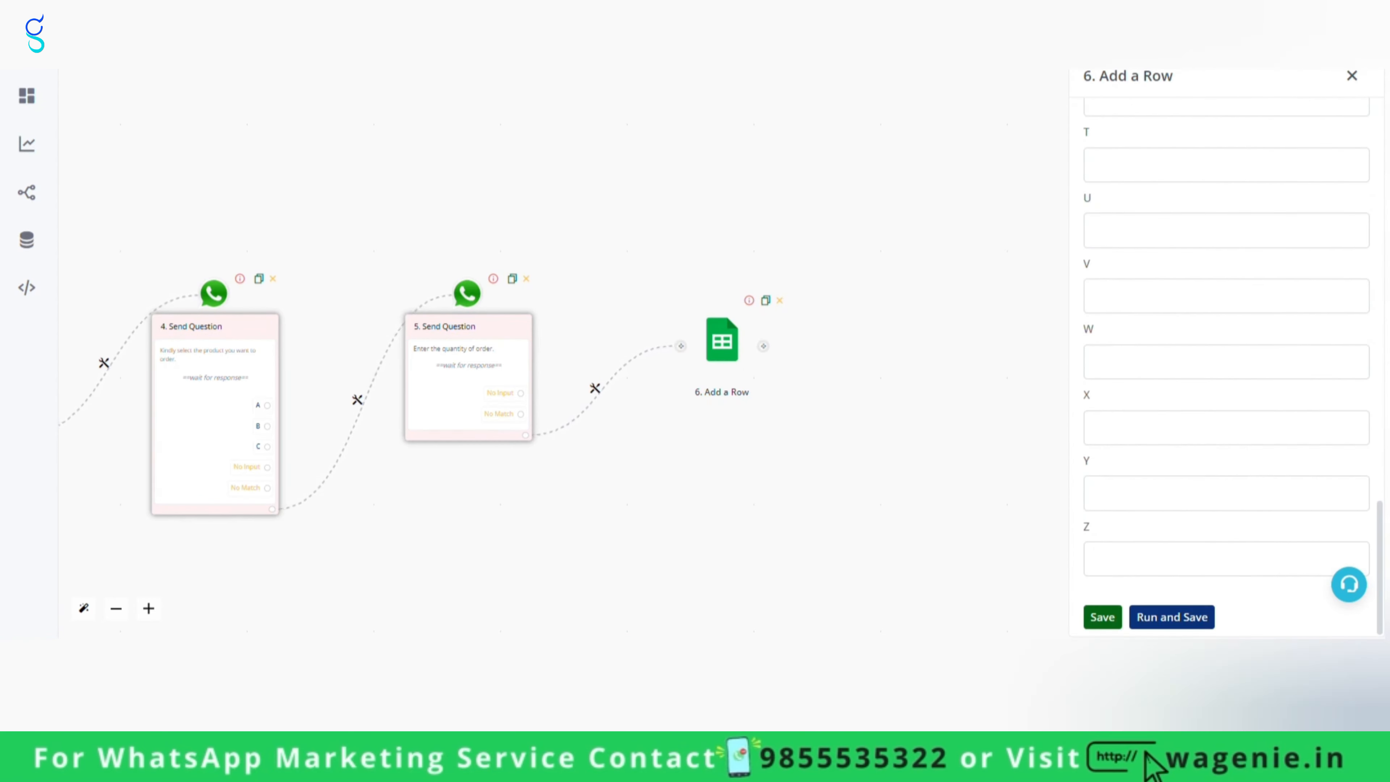
left_click(1191, 618)
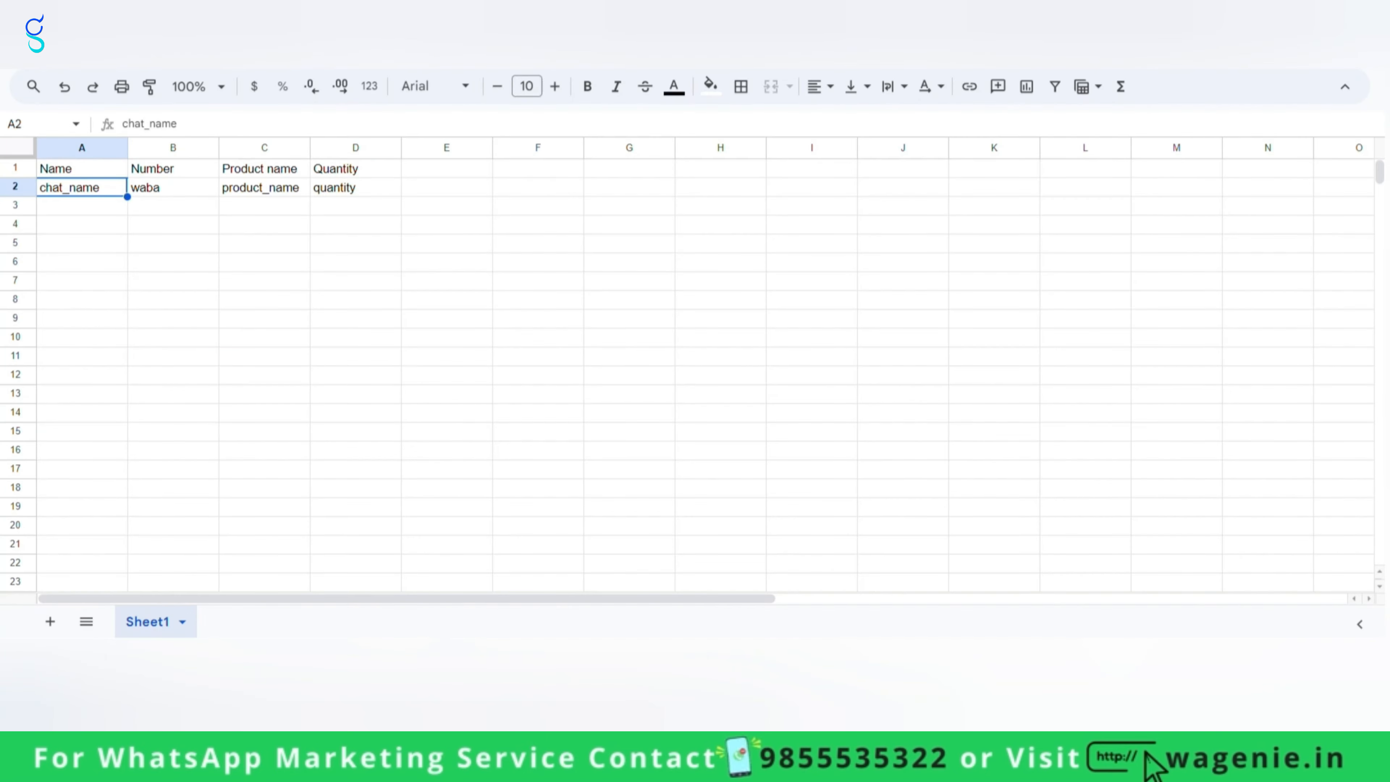
Step: Check the cells of the test row in row 2 of the Google Sheet and save the Add a Row action in the flow
key("Right")
key("Right")
key("Right")
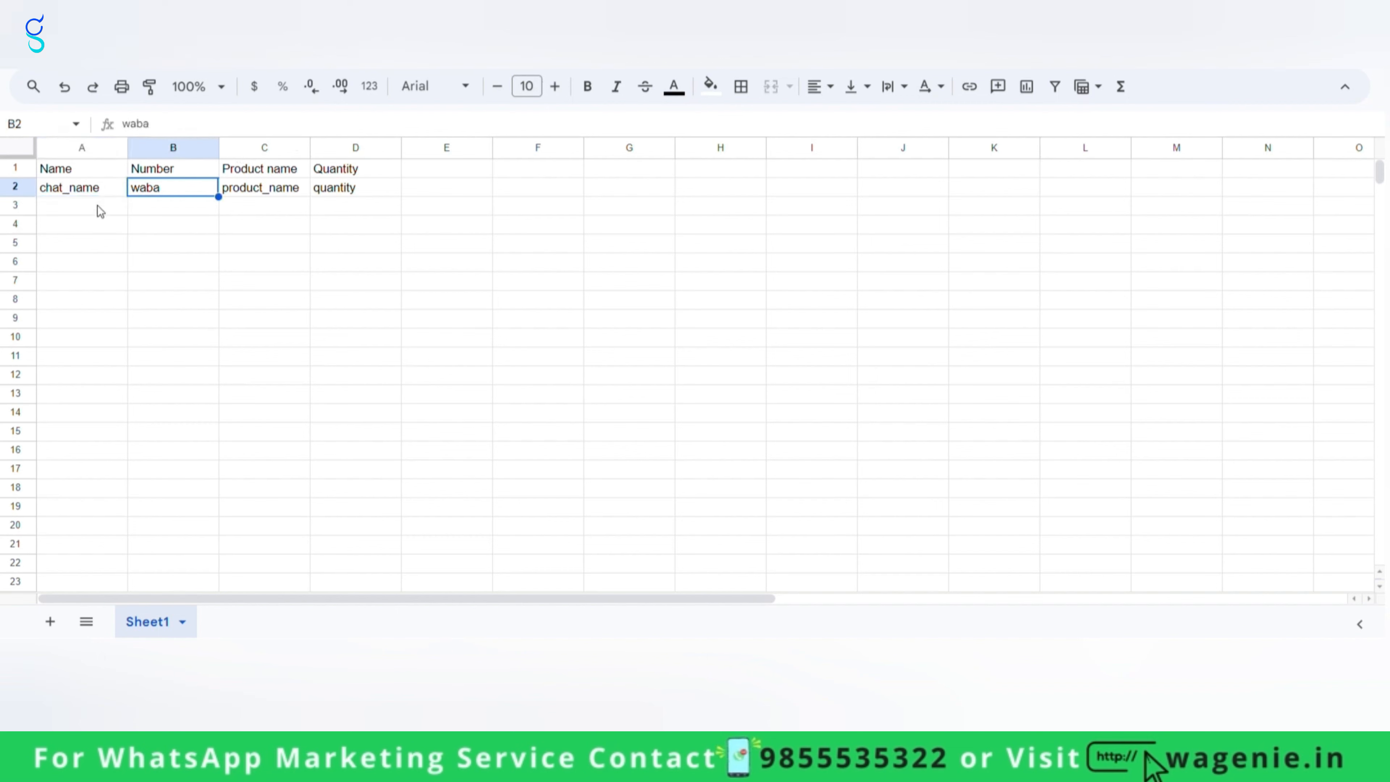
key("Left")
key("Left")
key("Left")
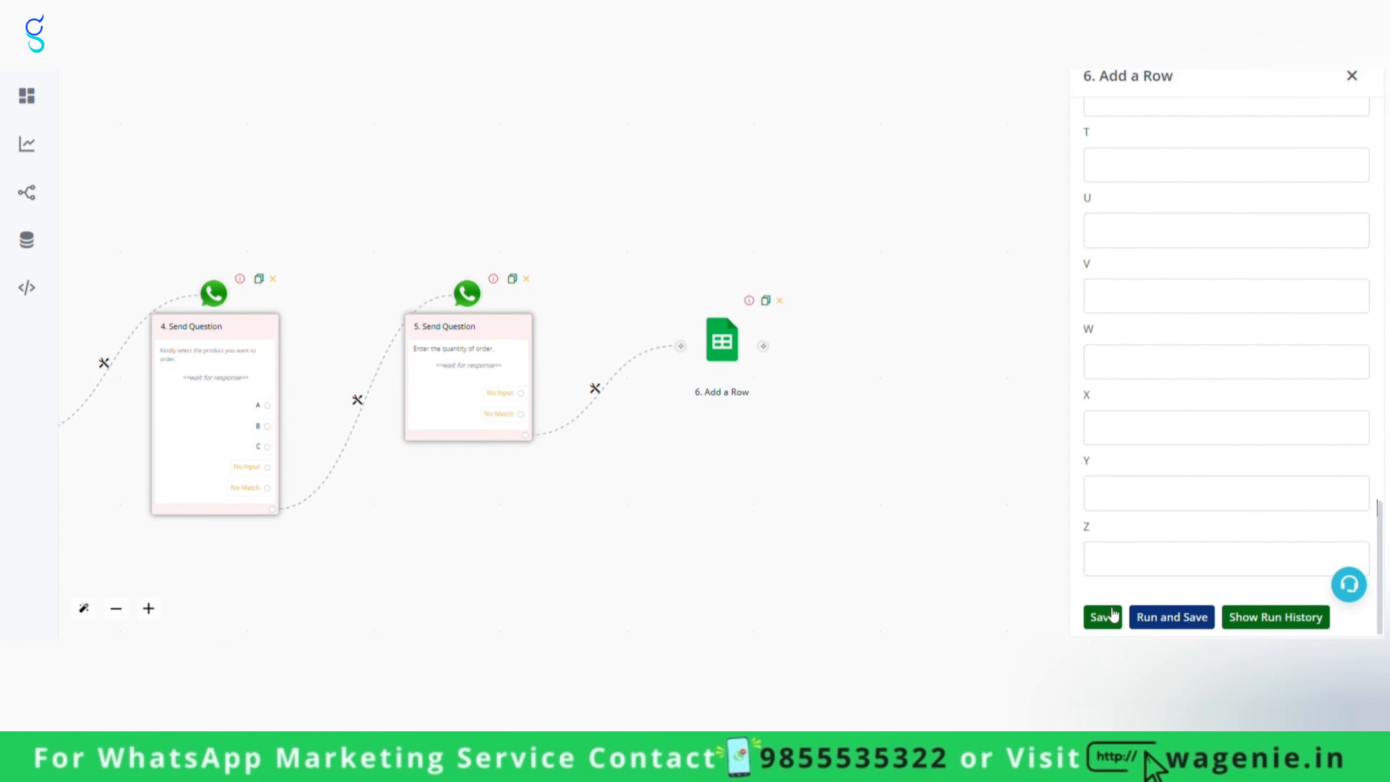
left_click(1101, 617)
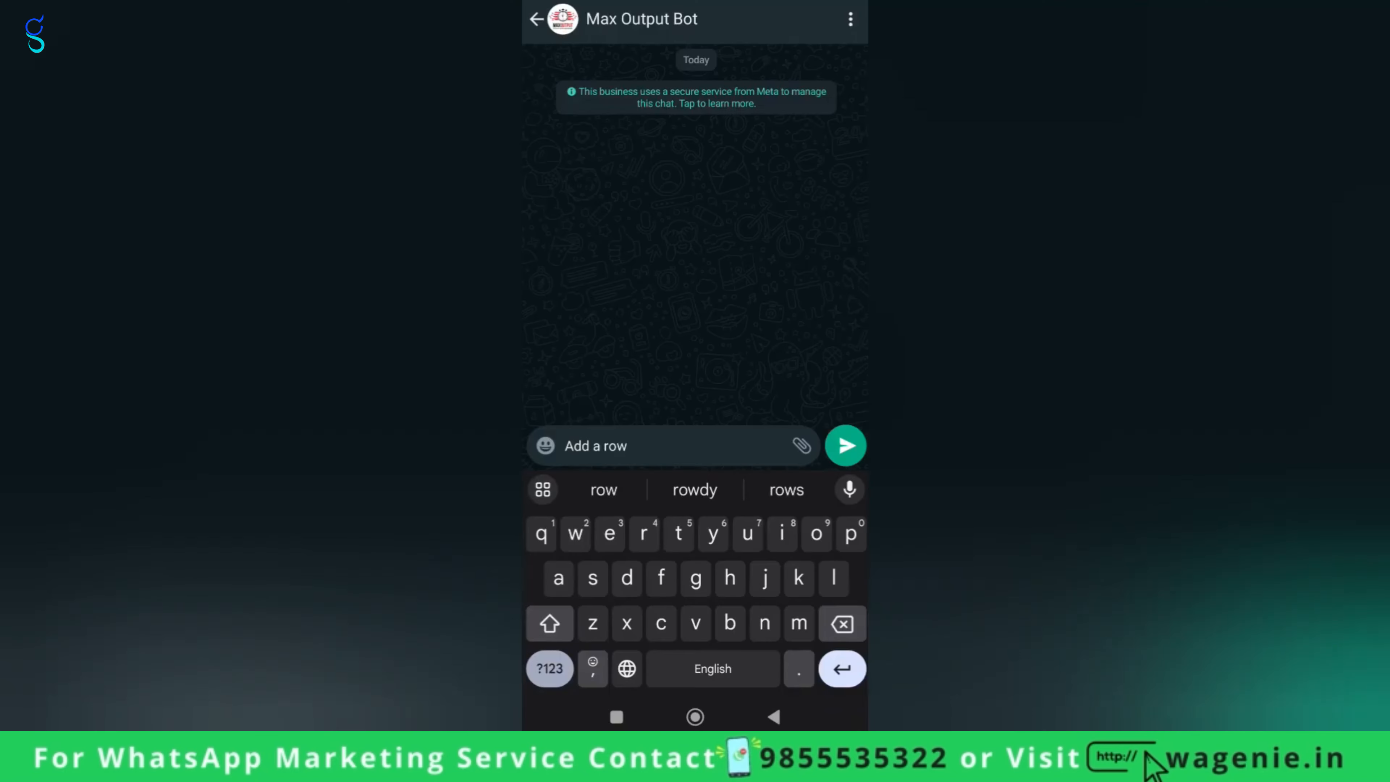
Step: Switch to the bot's WhatsApp chat, start a test order with "Add a row" and Place order, and enter the customer's name
left_click(845, 446)
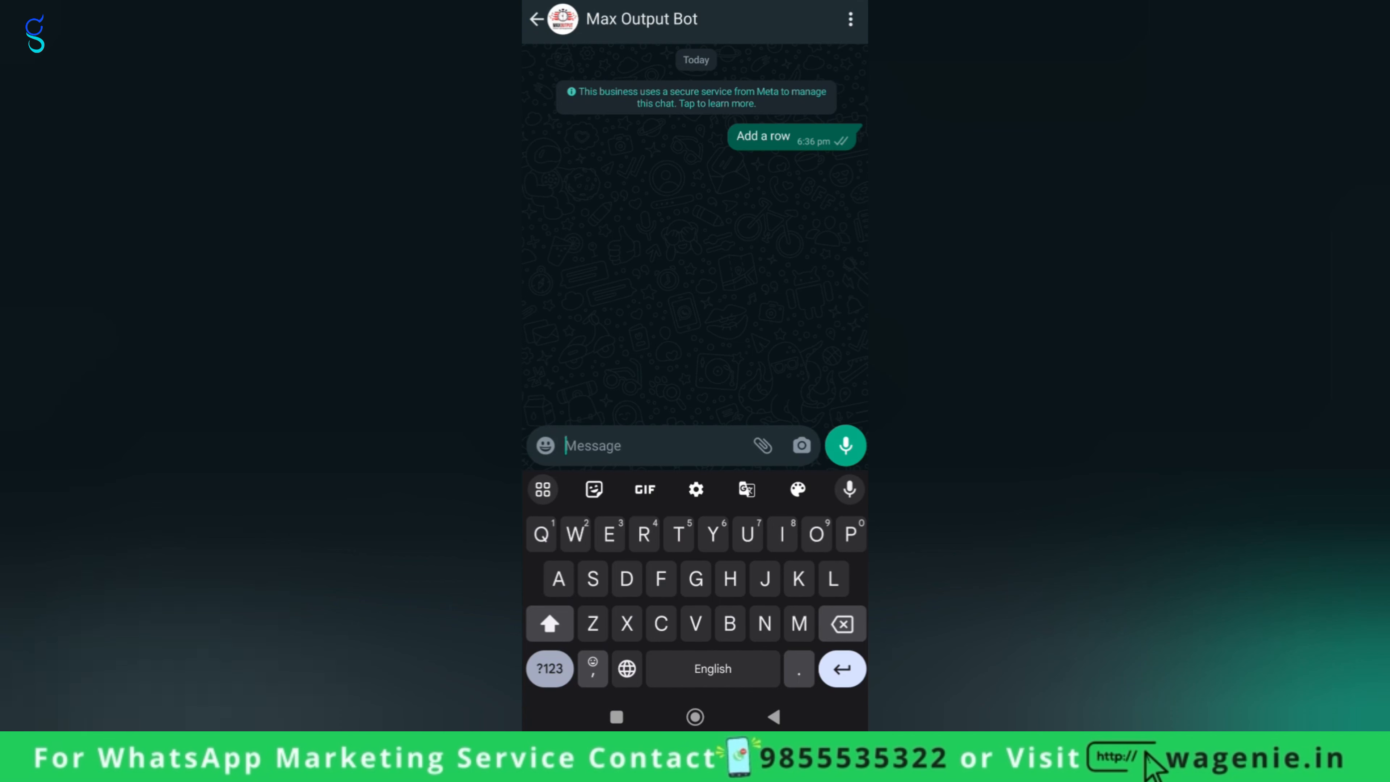
left_click(653, 217)
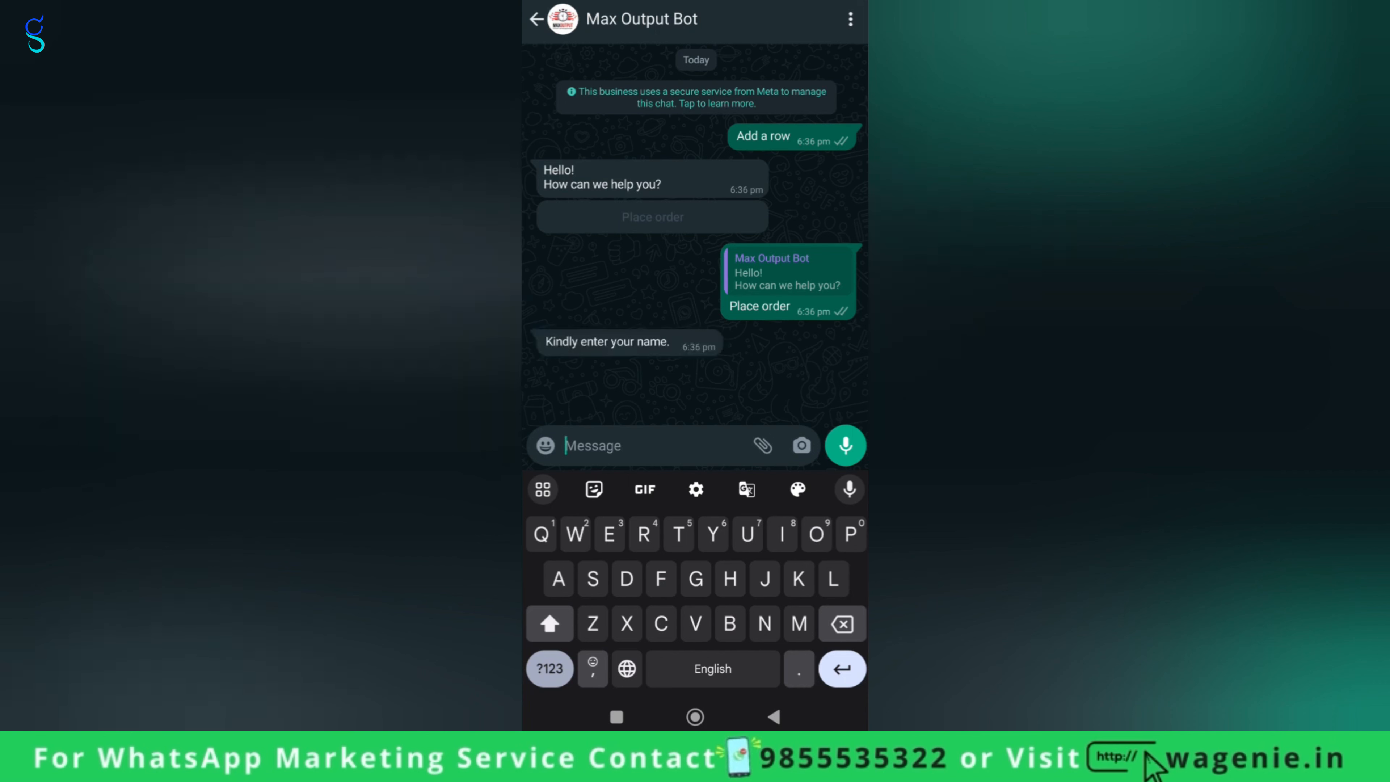
type("Chhavi")
left_click(846, 445)
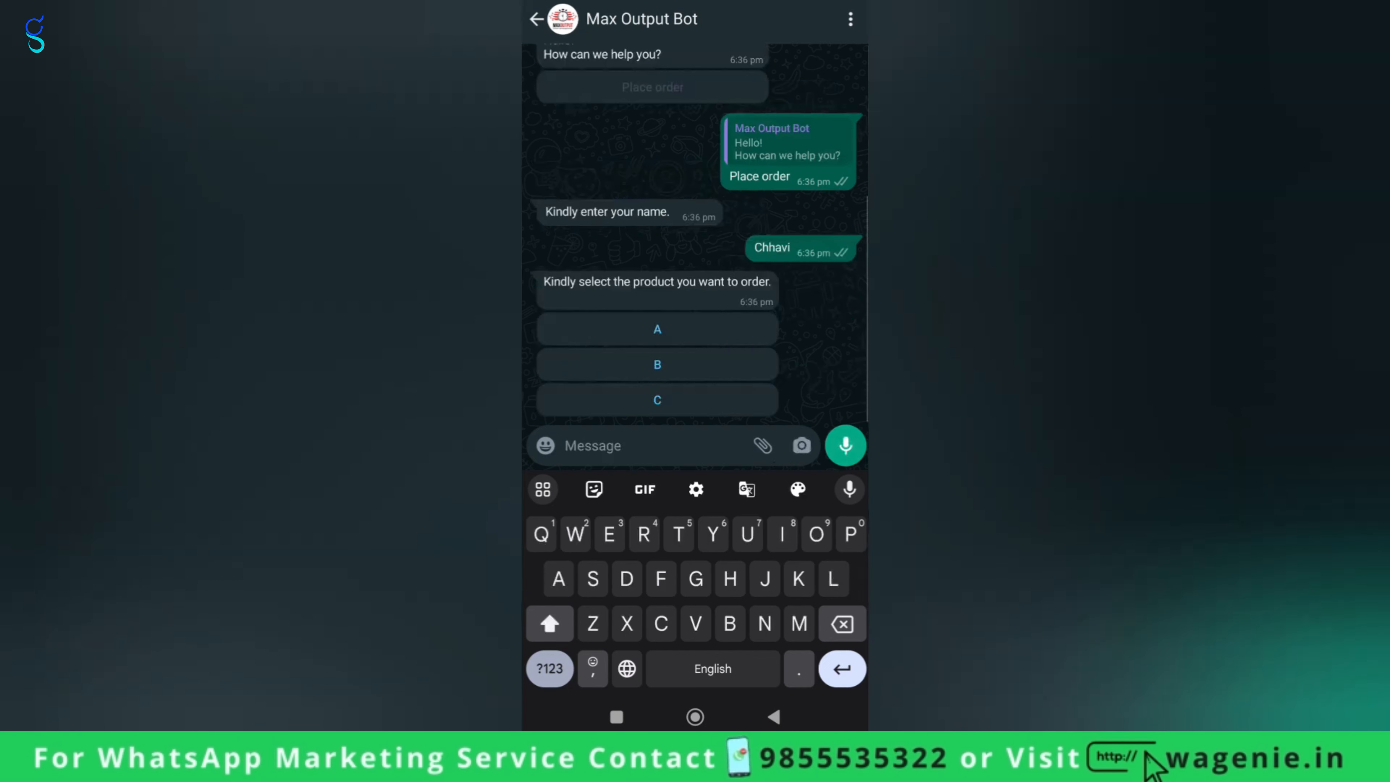
Step: Select product B for the test order and send 5 as the order quantity
left_click(658, 364)
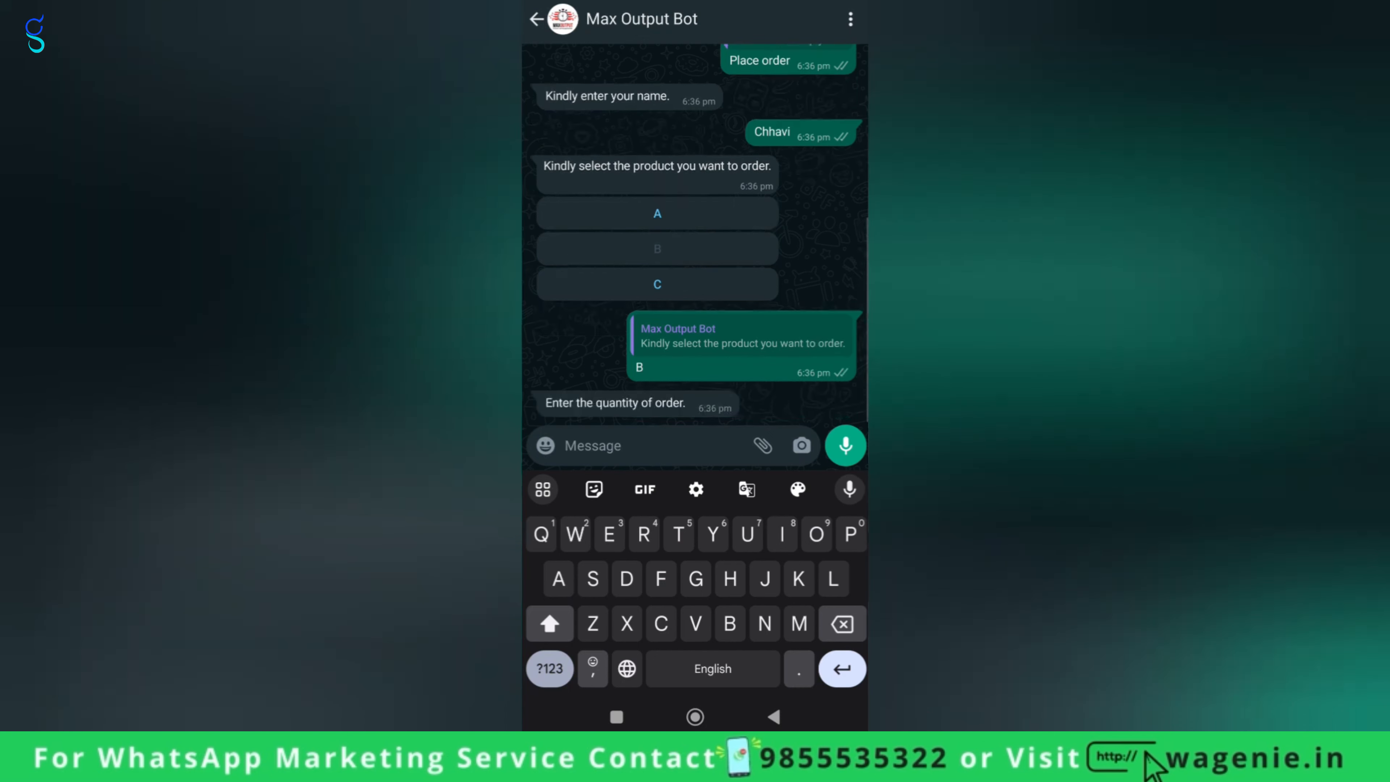
left_click(549, 669)
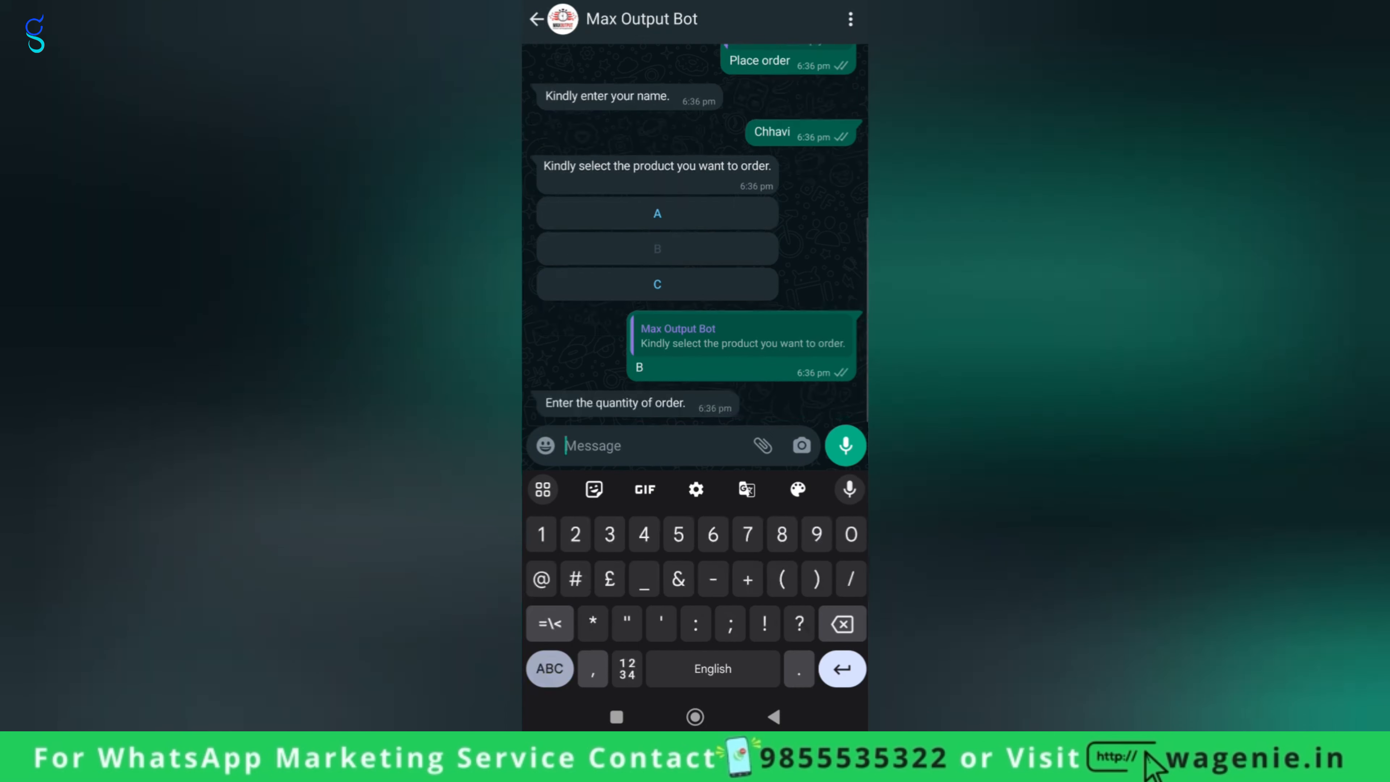
type("5")
left_click(845, 445)
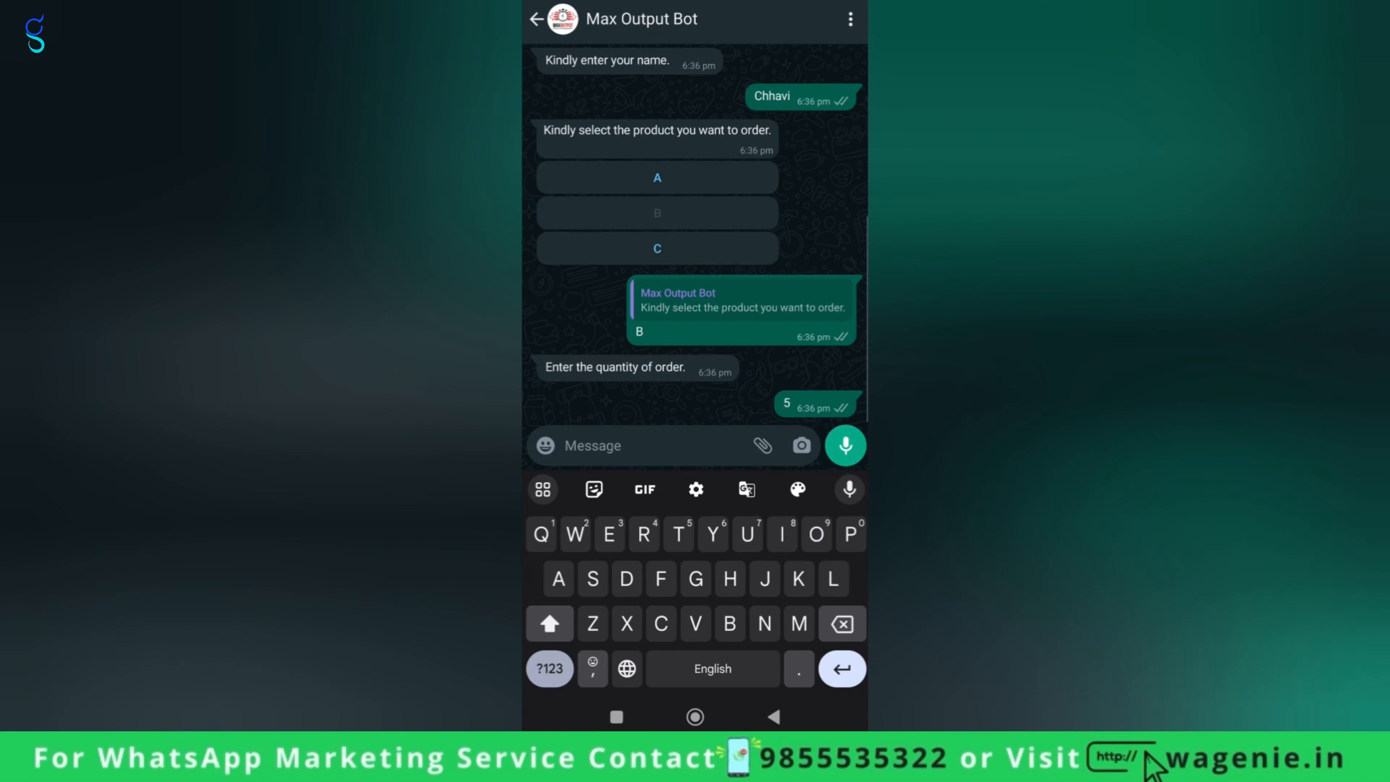